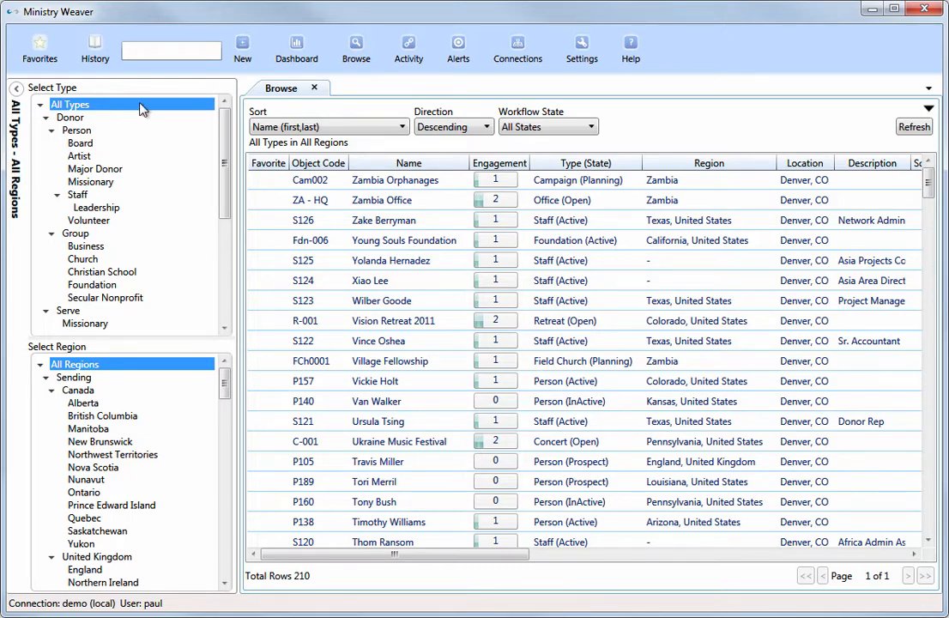
Filter the Browse list by type through Person and Staff, and reset it to All Types.
key("Down")
key("Down")
key("Down")
key("Down")
key("Down")
key("Down")
key("Down")
key("Down")
key("Down")
key("Down")
key("Down")
key("Down")
key("Down")
key("Down")
key("Down")
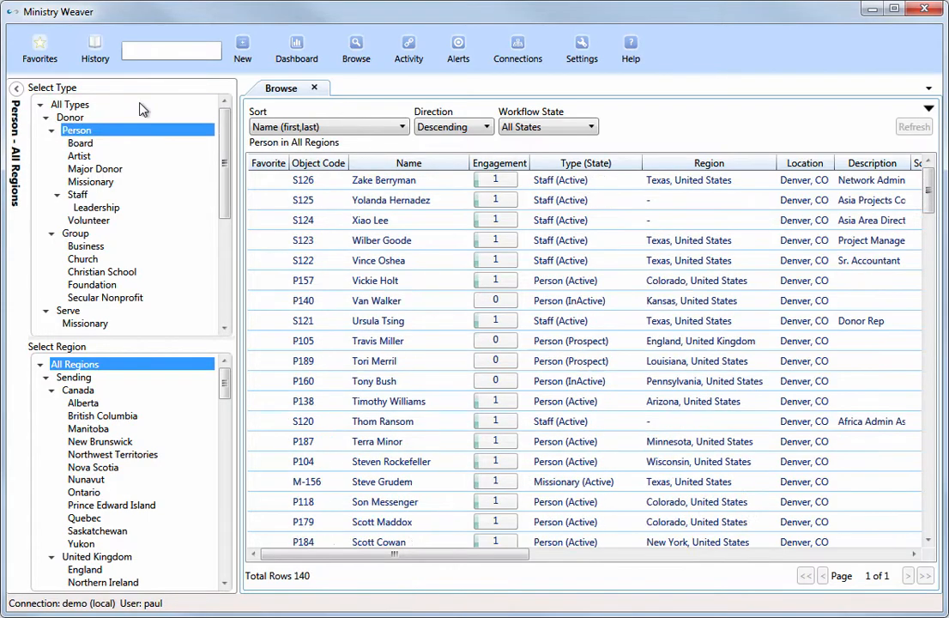
key("Up")
key("Up")
key("Up")
key("Up")
key("Up")
key("Up")
key("Up")
key("Up")
key("Up")
key("Up")
key("Up")
key("Up")
key("Up")
key("Up")
key("Up")
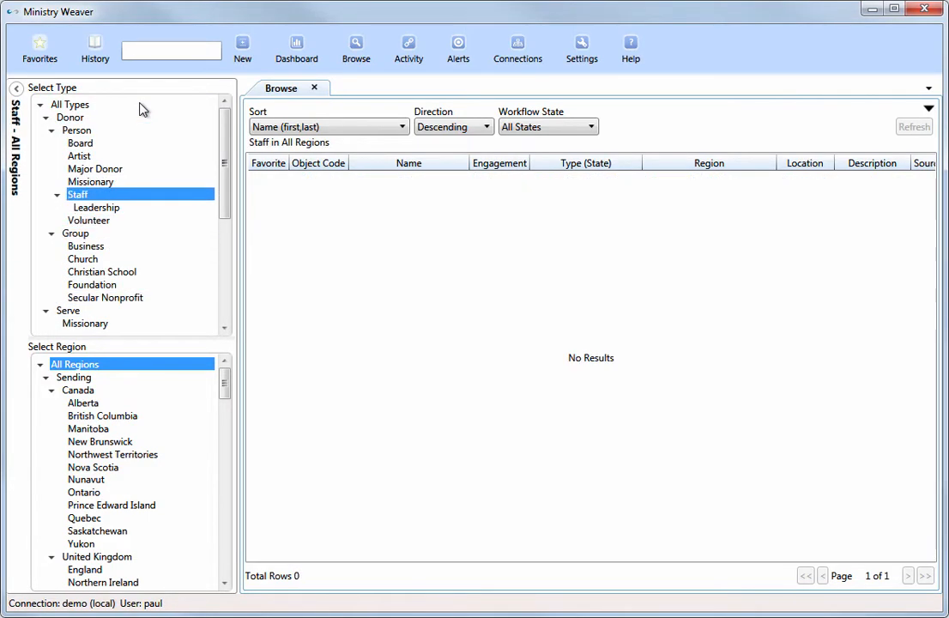
Filter the Browse list by region, from Canada through to New Hampshire, and reset it to All Regions.
left_click(120, 391)
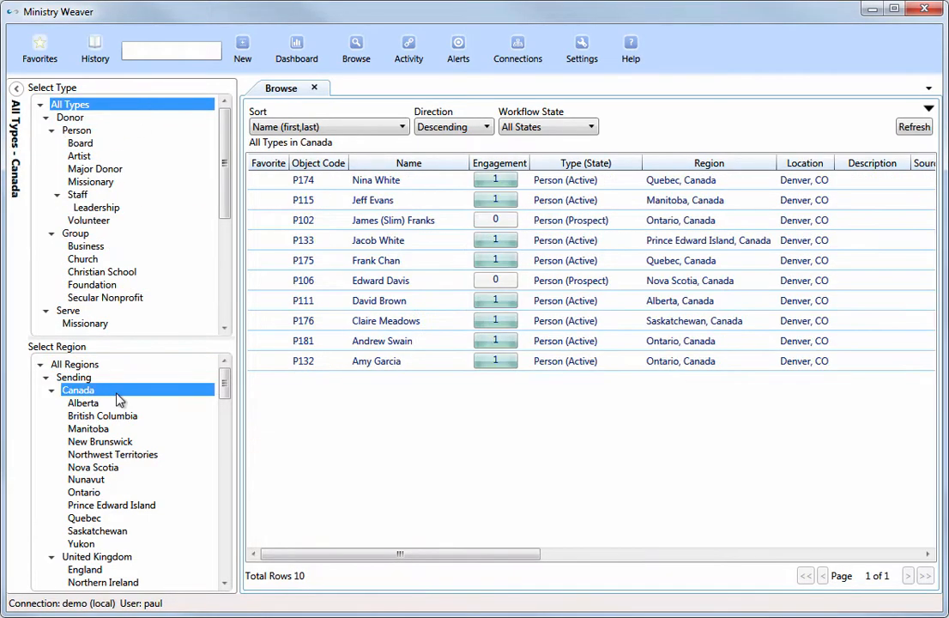
key("Down")
key("Down")
key("Down")
key("Down")
key("Down")
key("Down")
key("Down")
key("Down")
key("Down")
key("Down")
key("Down")
key("Down")
key("Down")
key("Down")
key("Down")
key("Down")
key("Down")
key("Down")
key("Down")
key("Down")
key("Down")
key("Down")
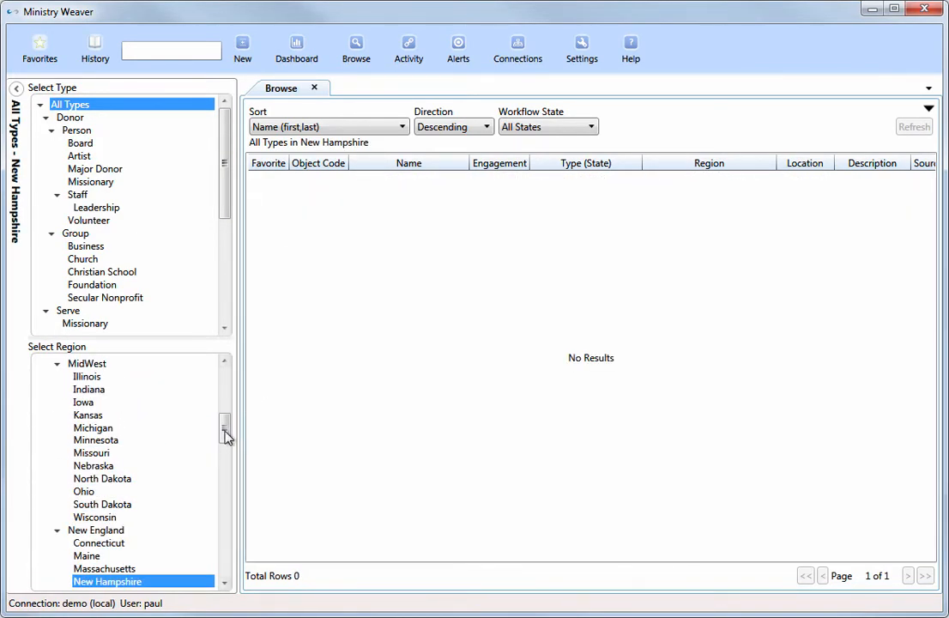
scroll(122, 371, "up", 9)
left_click(76, 364)
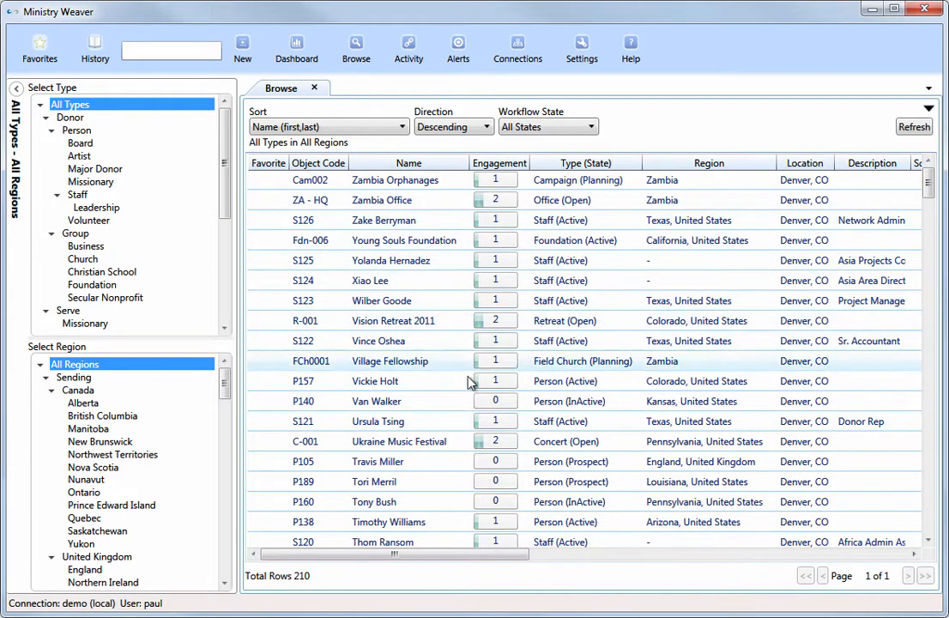
Filter the list by workflow state Donor: Prospect and Donor: Active, and reset it to All States.
left_click(590, 127)
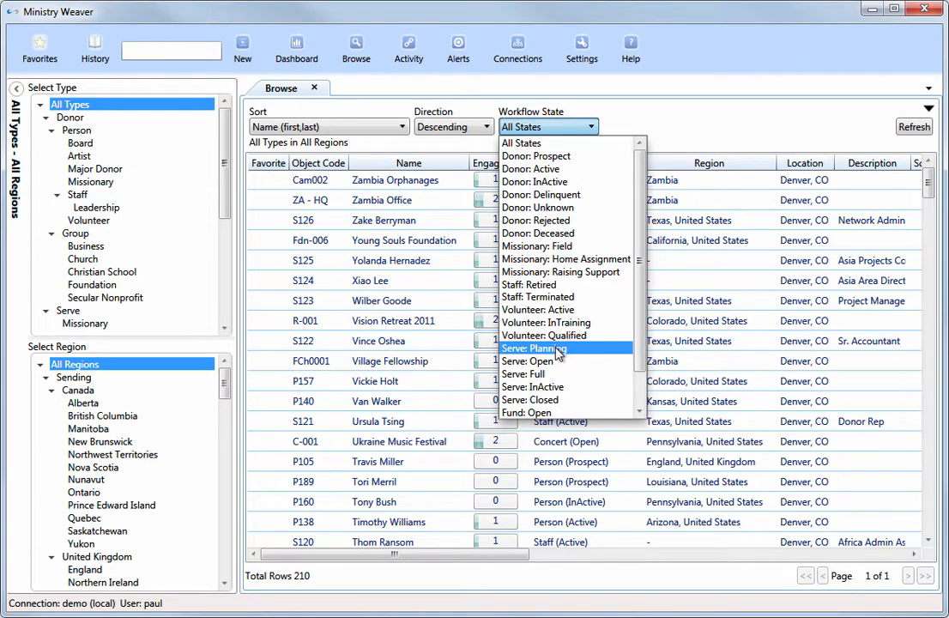
left_click(566, 158)
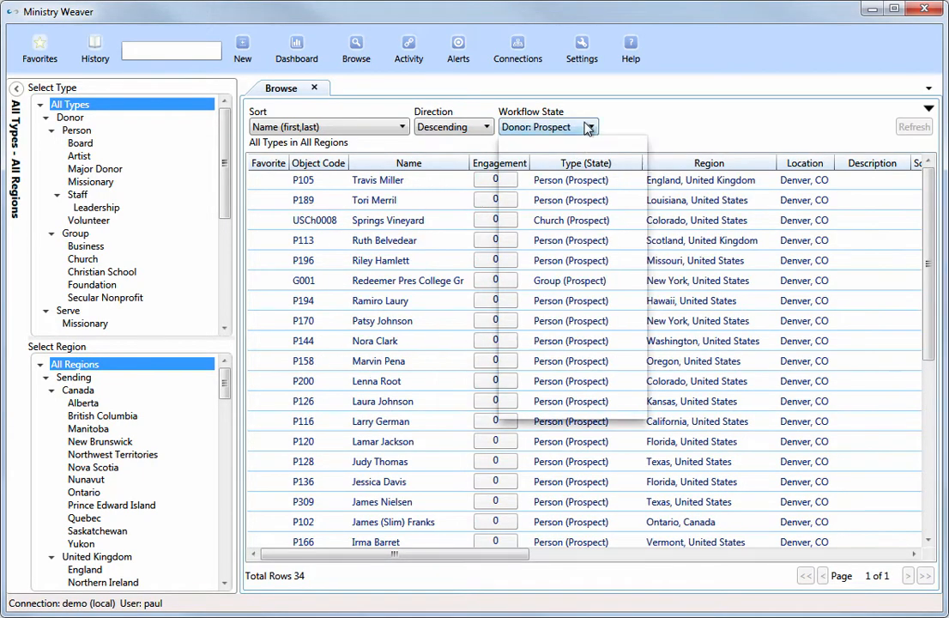
left_click(590, 127)
left_click(581, 163)
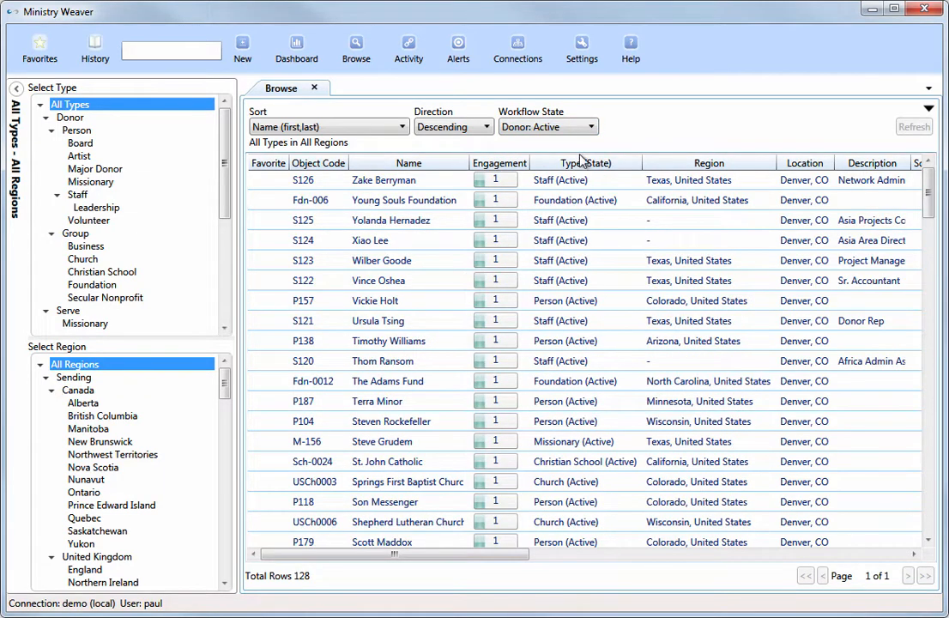
left_click(590, 128)
scroll(549, 171, "up", 1)
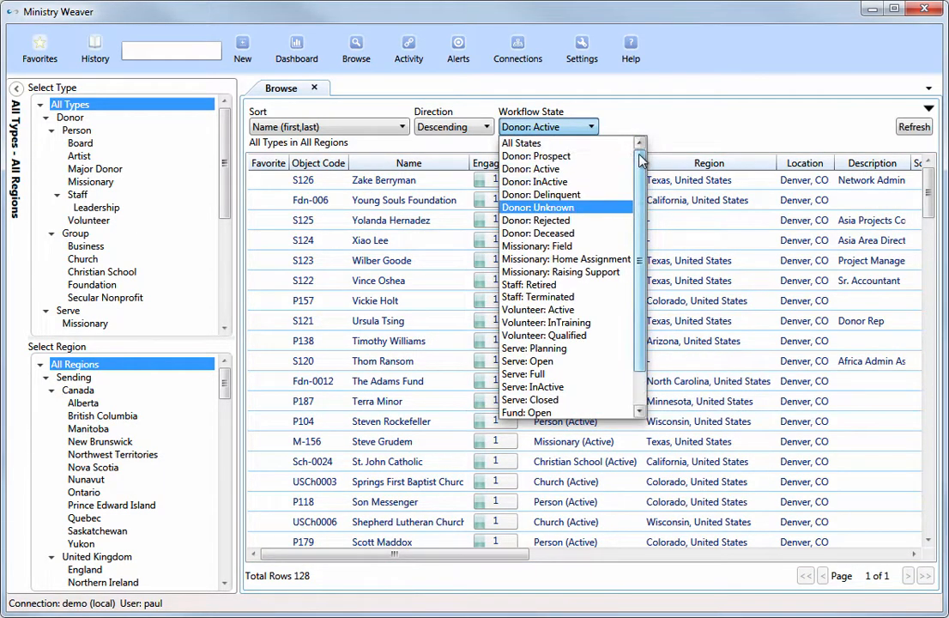
left_click(576, 144)
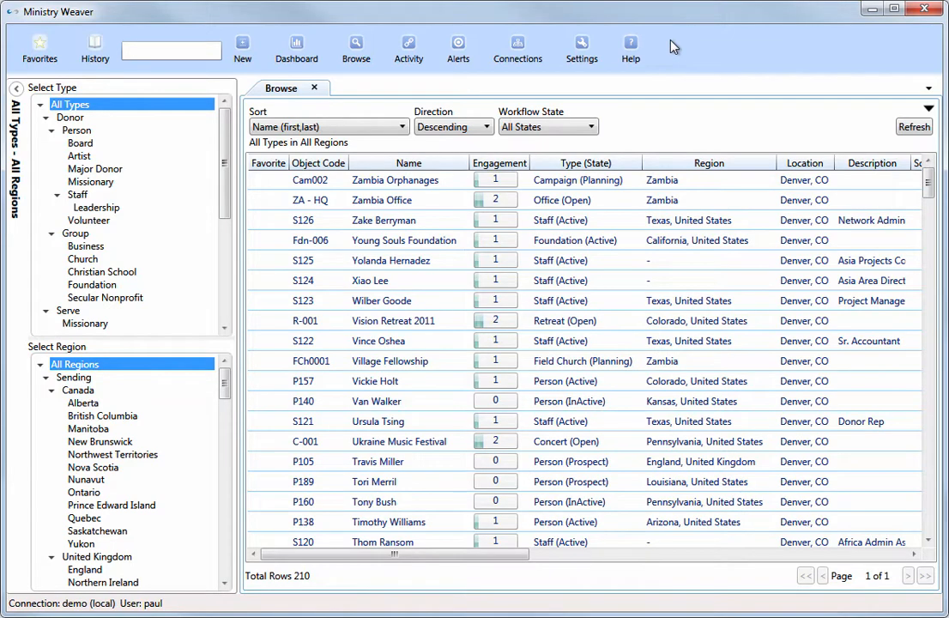
Open the favorite record of the active person and volunteer in Texas, and view the access history.
left_click(40, 45)
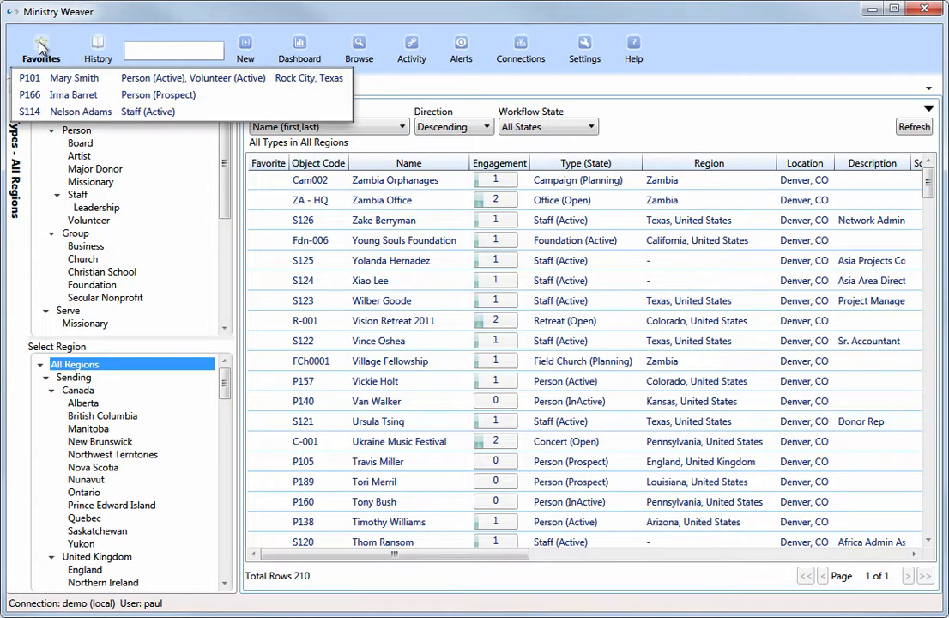
left_click(72, 79)
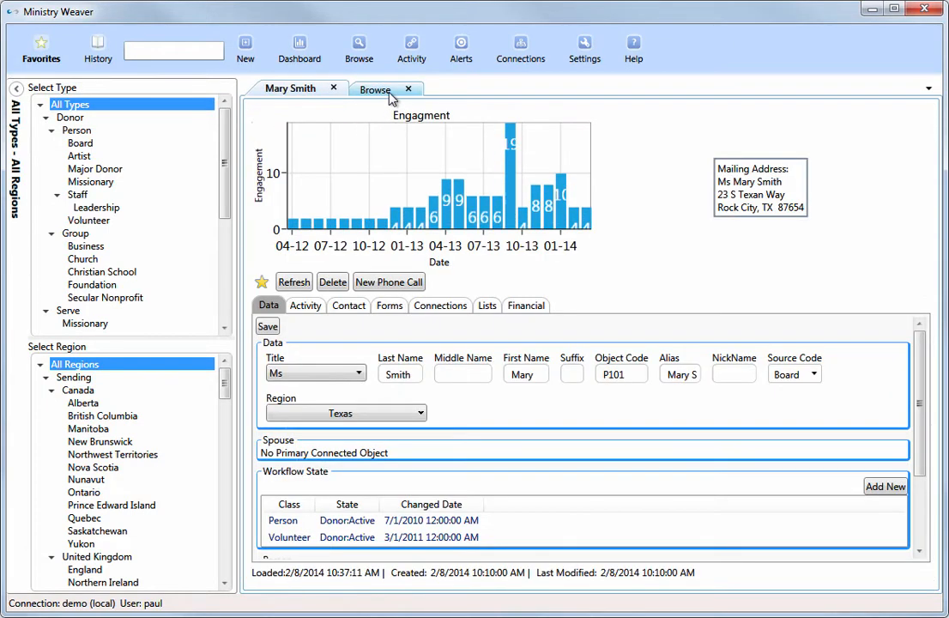
left_click(99, 48)
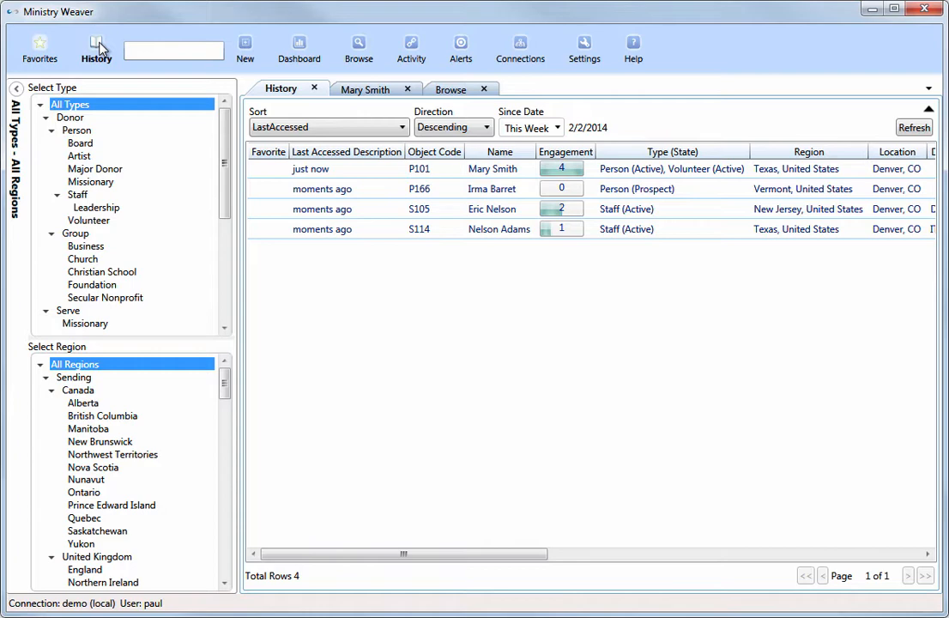
Search by full name for the active New Jersey staff member and open the record.
left_click(141, 50)
key("Return")
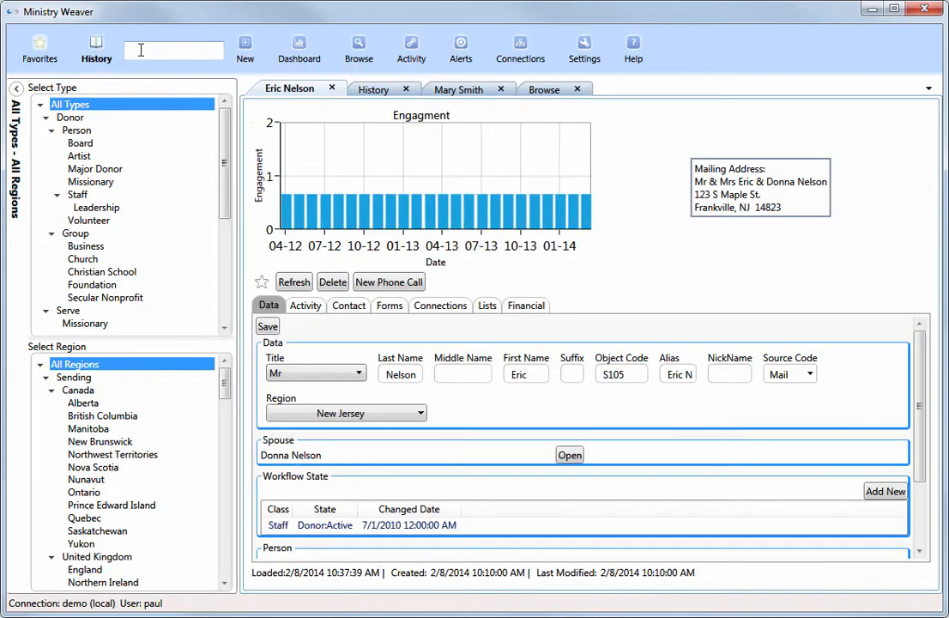
Search for the inactive Texas person by nickname and open the matching record.
type("peggy")
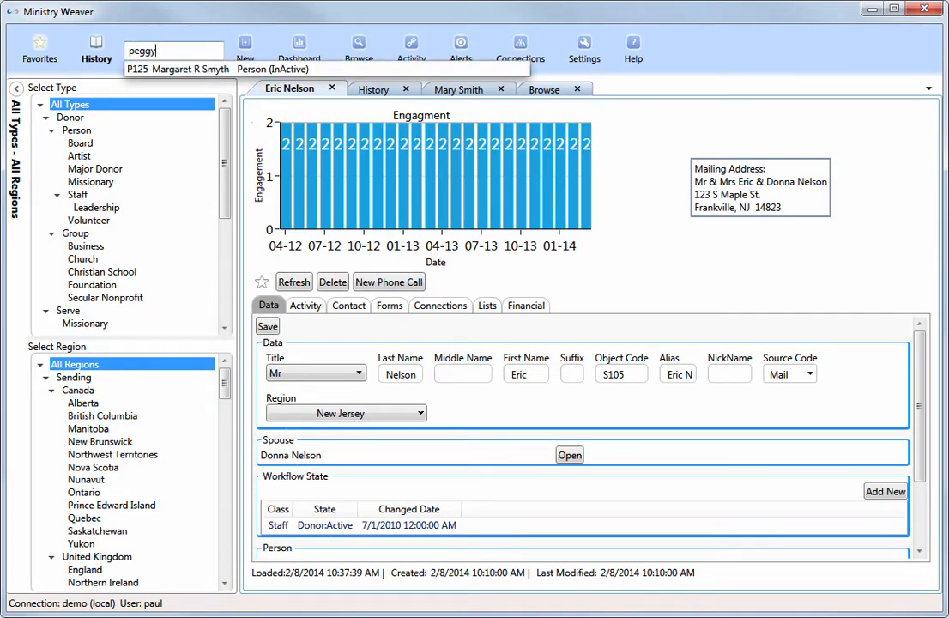
key("Down")
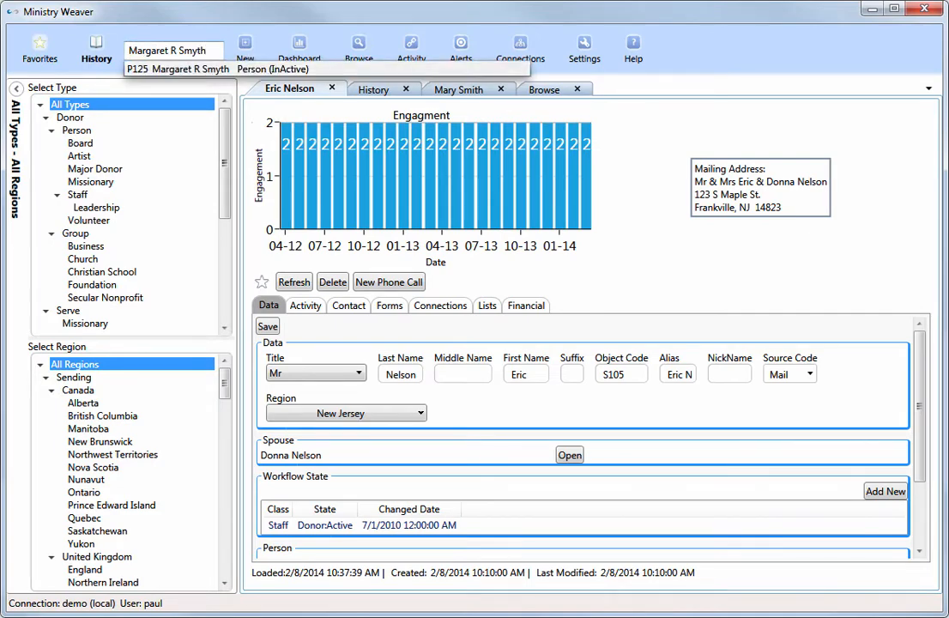
key("Return")
Search by object code for the active Texas person and volunteer, and open the matching record.
type("P10")
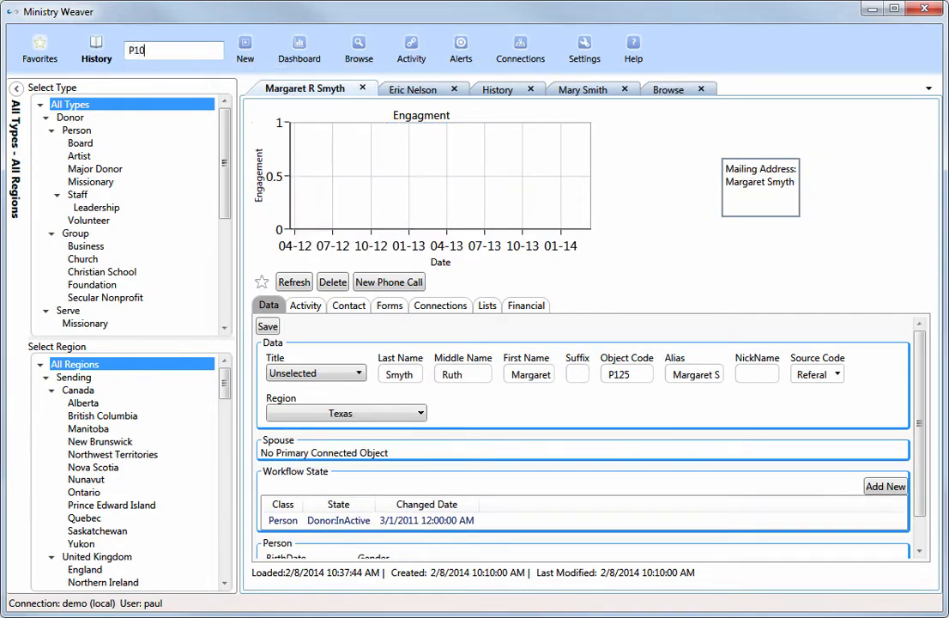
type("1")
key("Down")
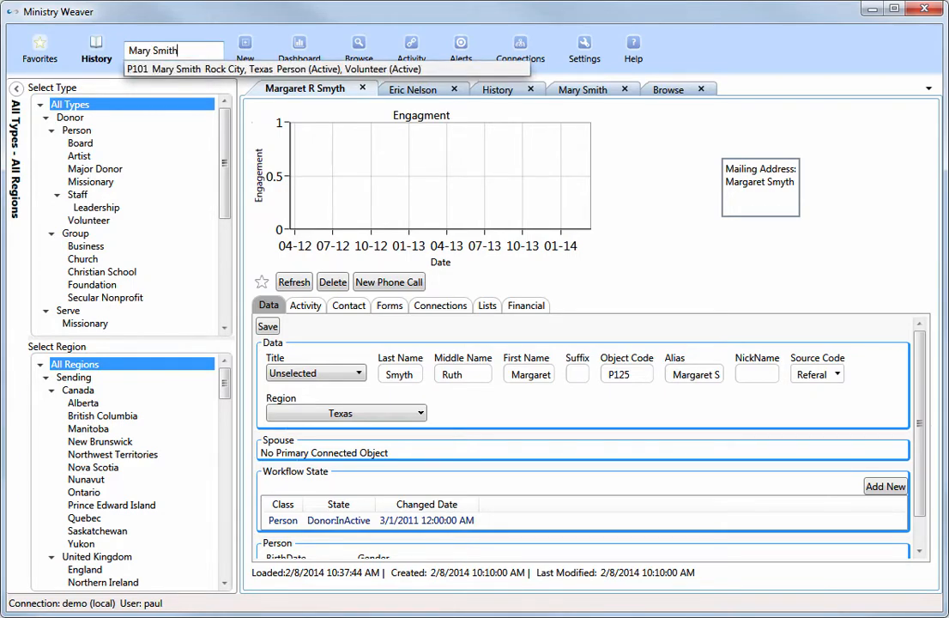
key("Return")
Search by type with "church:" and open the Glory of God Catherdral record.
type("church")
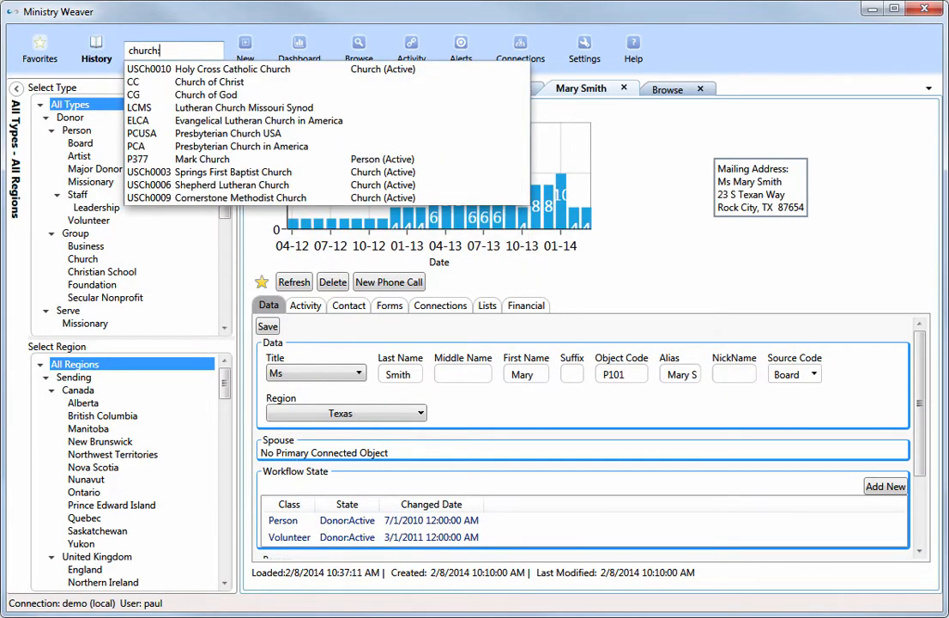
key("Down")
key("Down")
key("Down")
key("Down")
key("Down")
key("Down")
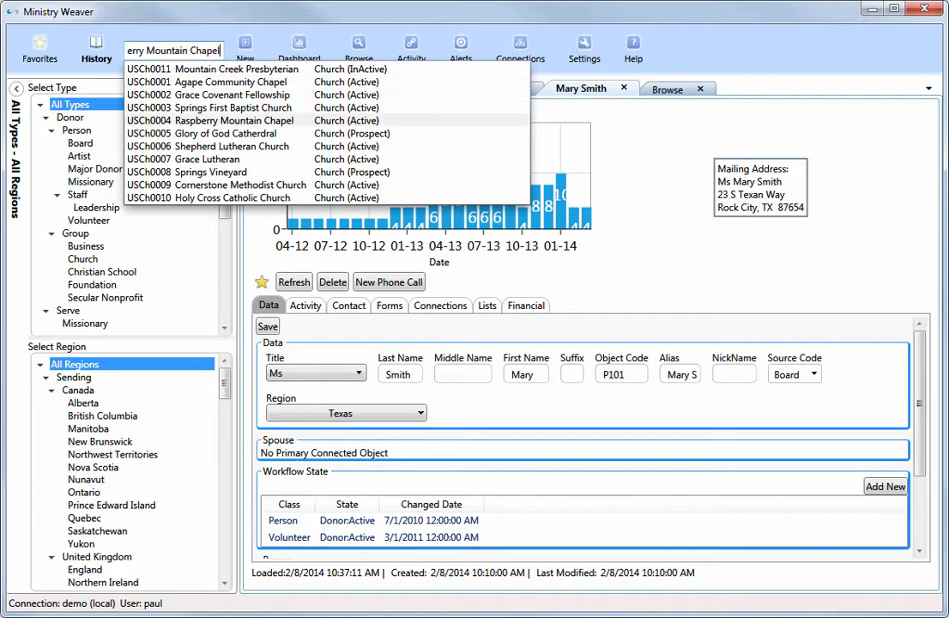
key("Return")
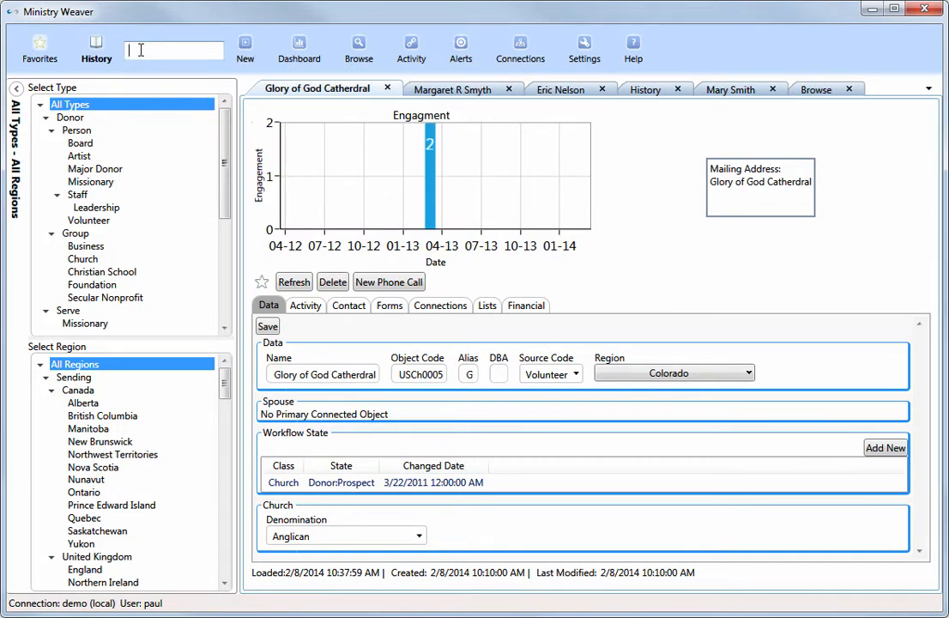
type("@denver")
key("BackSpace")
key("BackSpace")
key("BackSpace")
key("BackSpace")
key("BackSpace")
key("BackSpace")
key("BackSpace")
Open the blank form for creating a new object, look it over and close it.
left_click(245, 48)
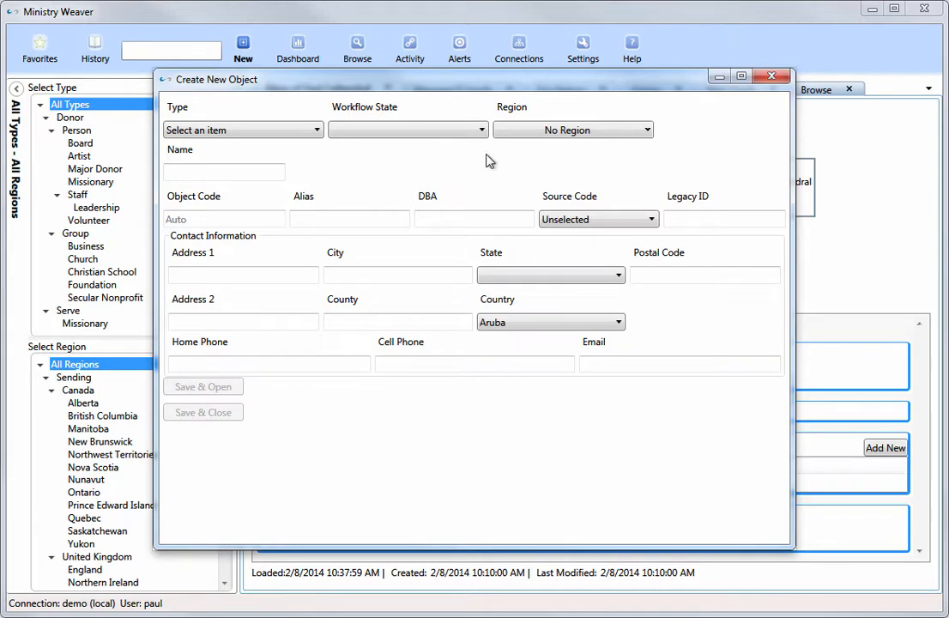
left_click(771, 76)
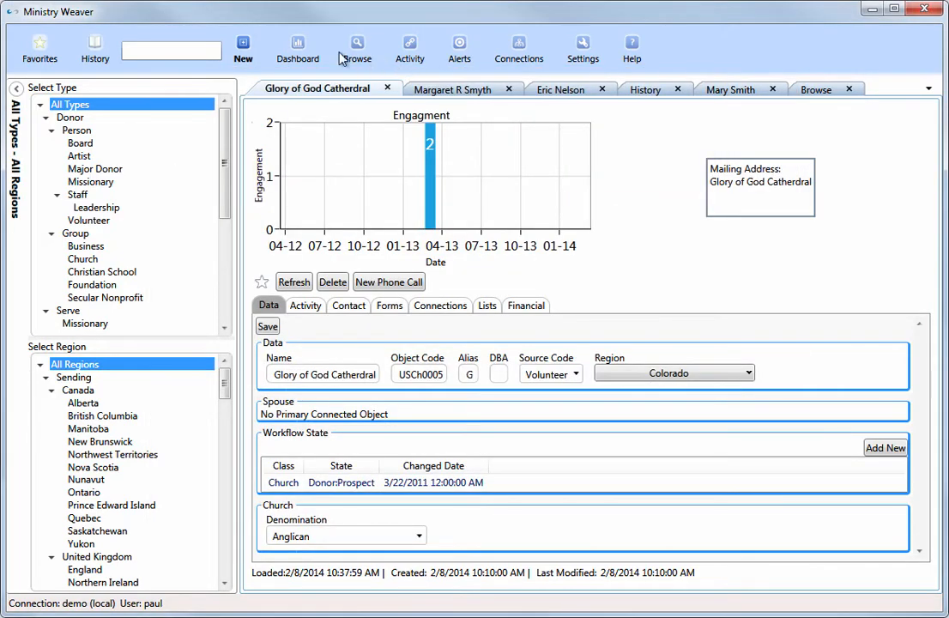
View the Object Counts dashboard and return to the open Browse list.
left_click(296, 49)
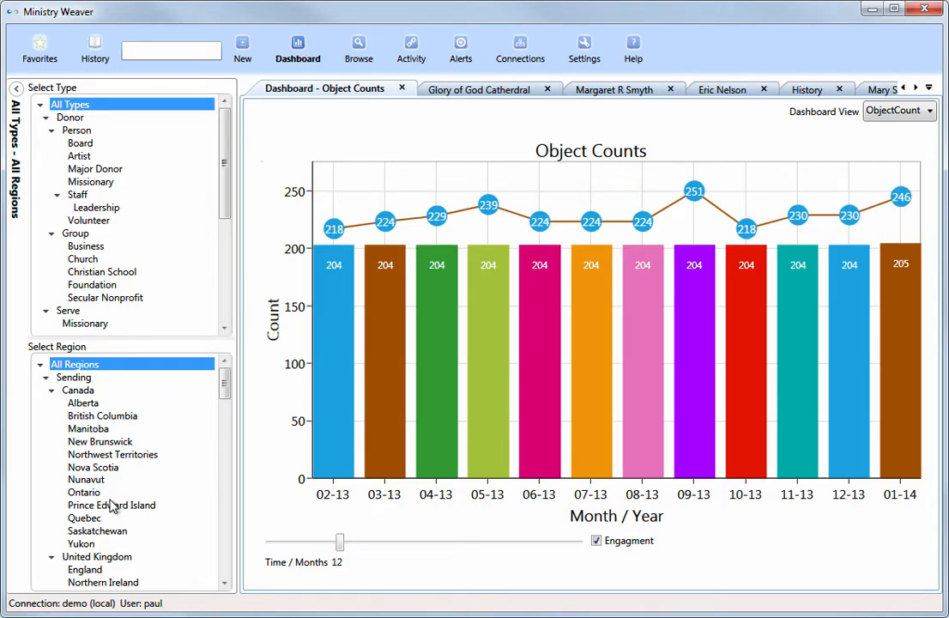
left_click(929, 87)
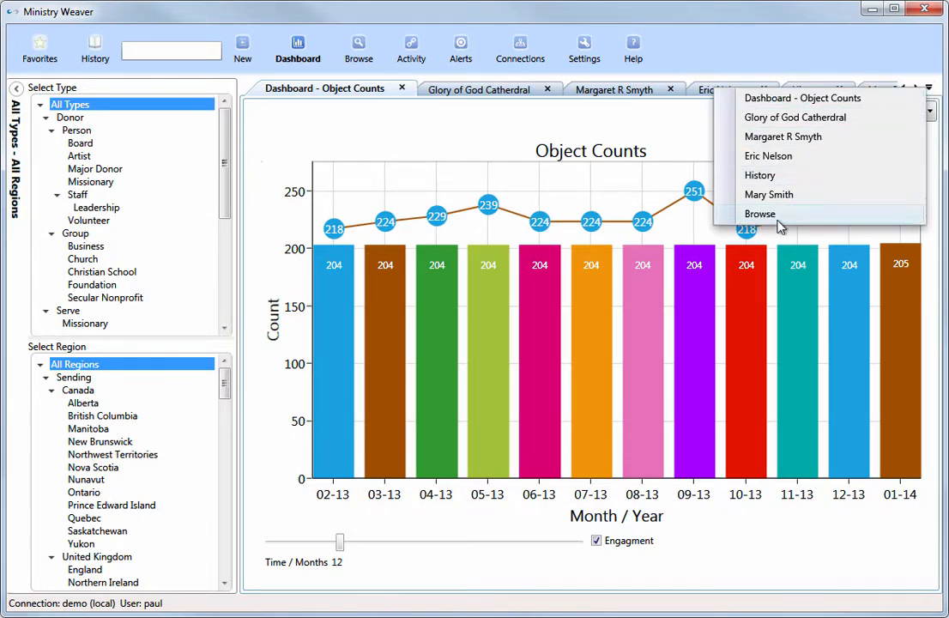
left_click(782, 216)
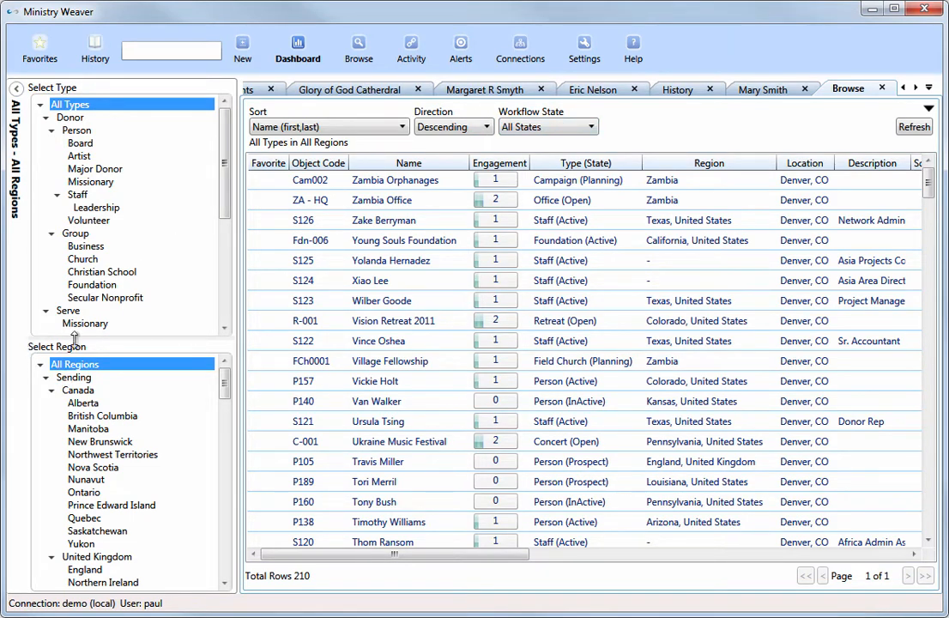
Look through the Activity, Alerts, Settings and Connections views.
left_click(411, 49)
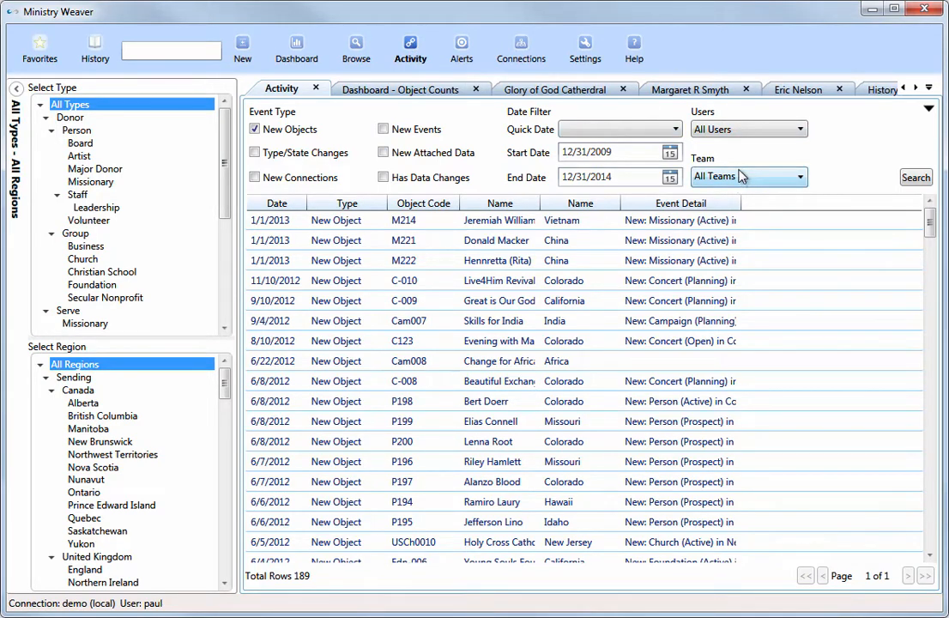
left_click(462, 48)
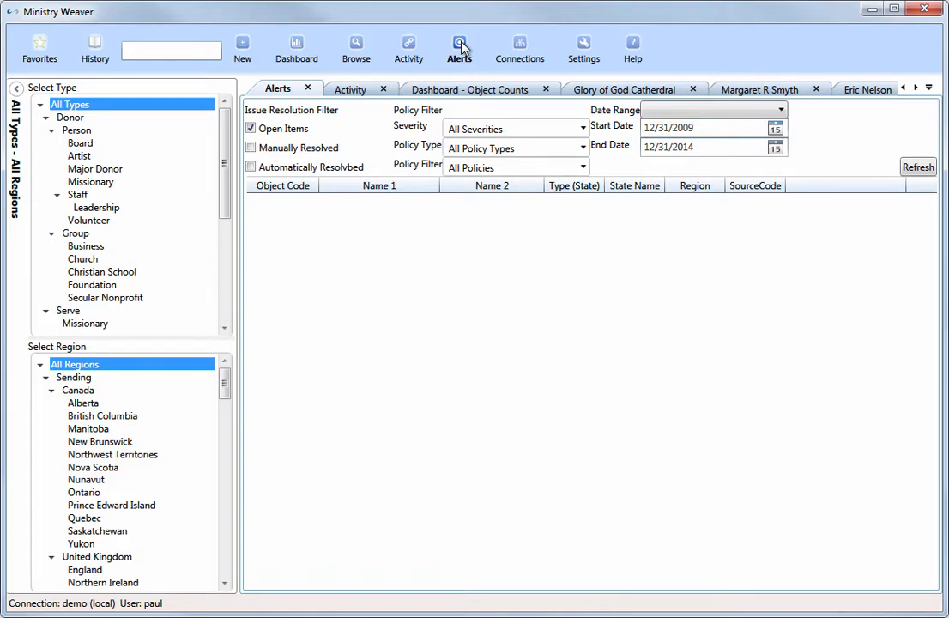
left_click(582, 50)
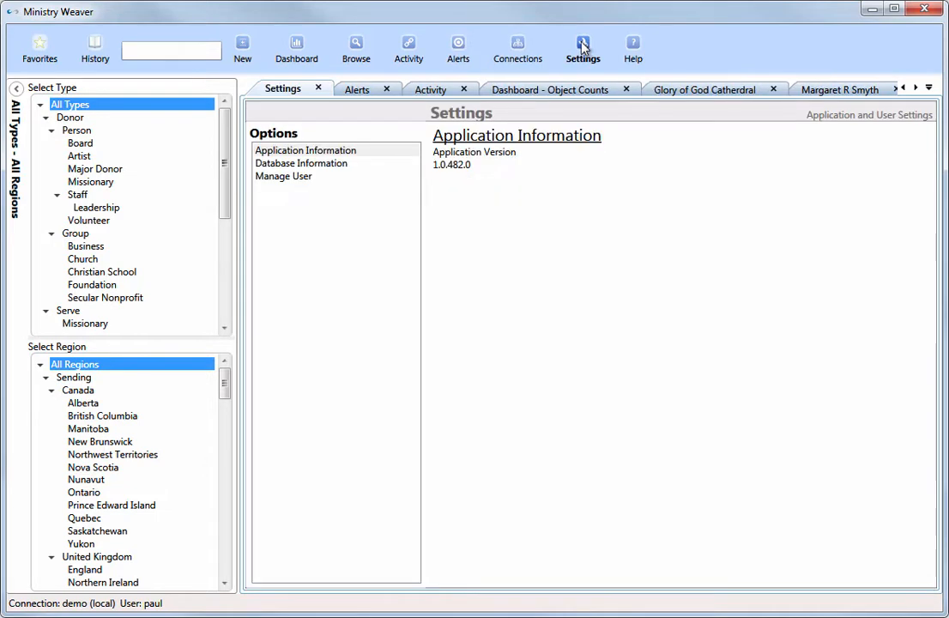
left_click(518, 50)
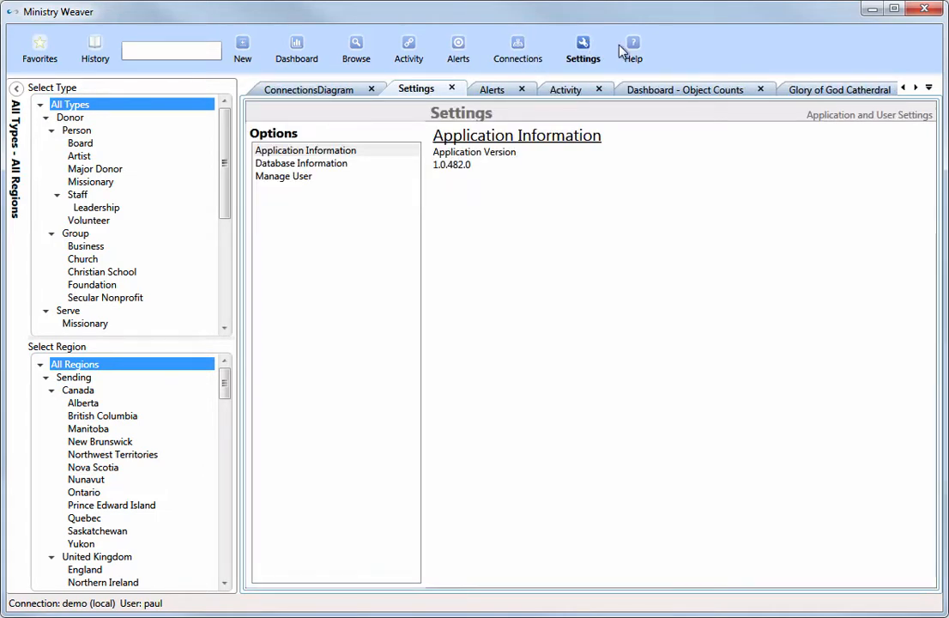
Close every open view except the Texas volunteer's record, and collapse the type and region selection.
left_click(917, 89)
left_click(917, 89)
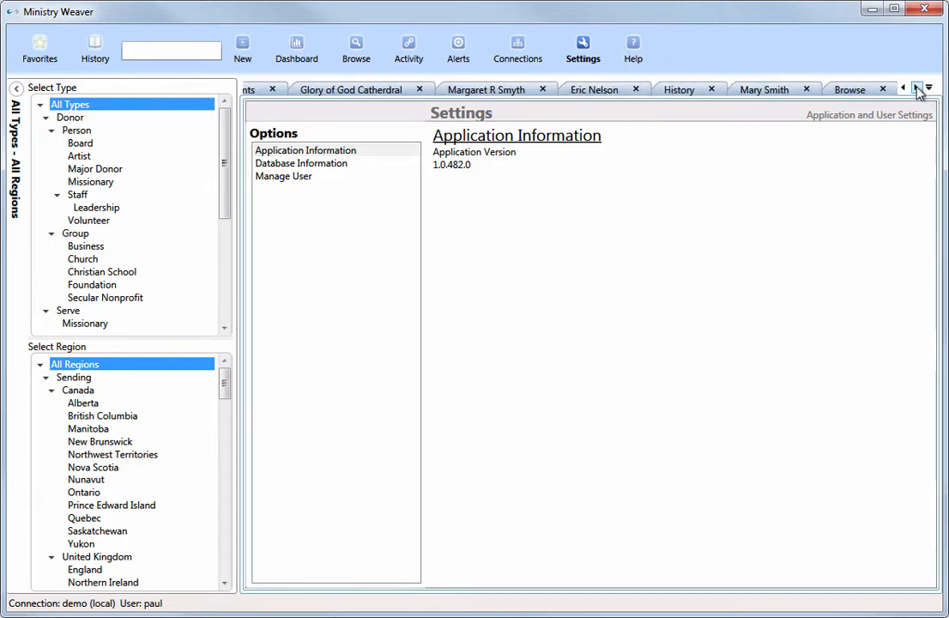
left_click(763, 89)
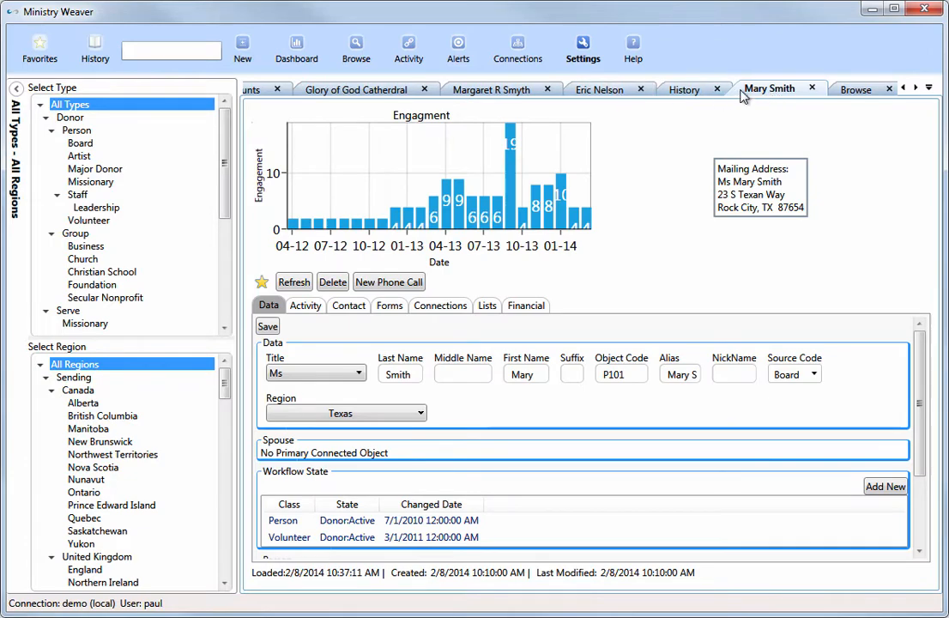
right_click(789, 91)
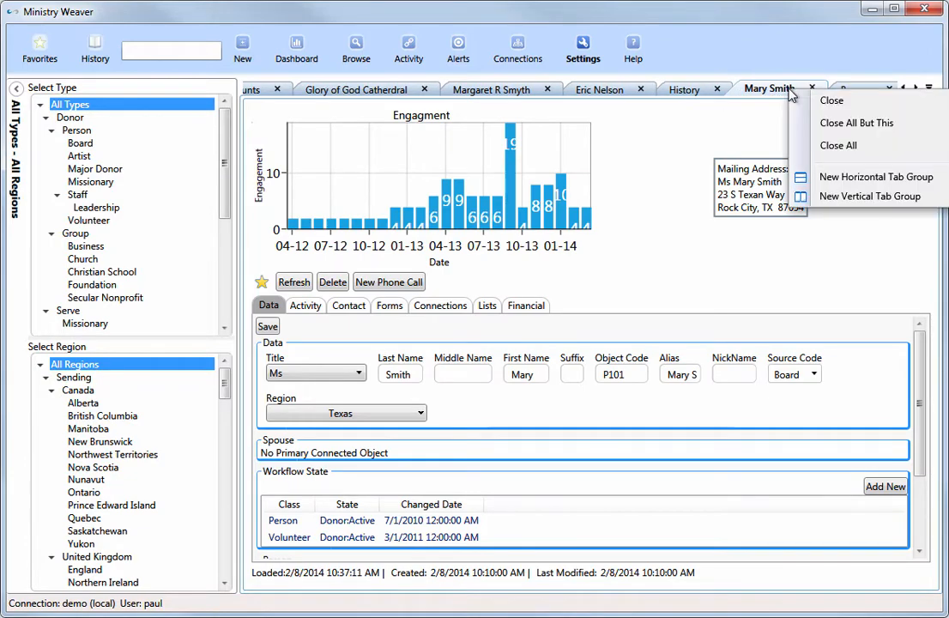
left_click(830, 123)
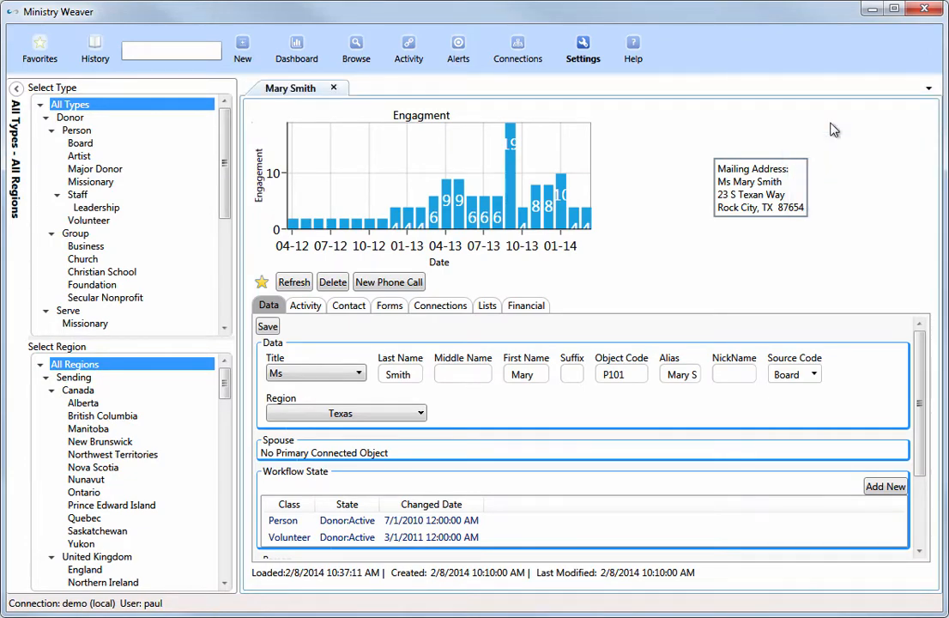
left_click(16, 89)
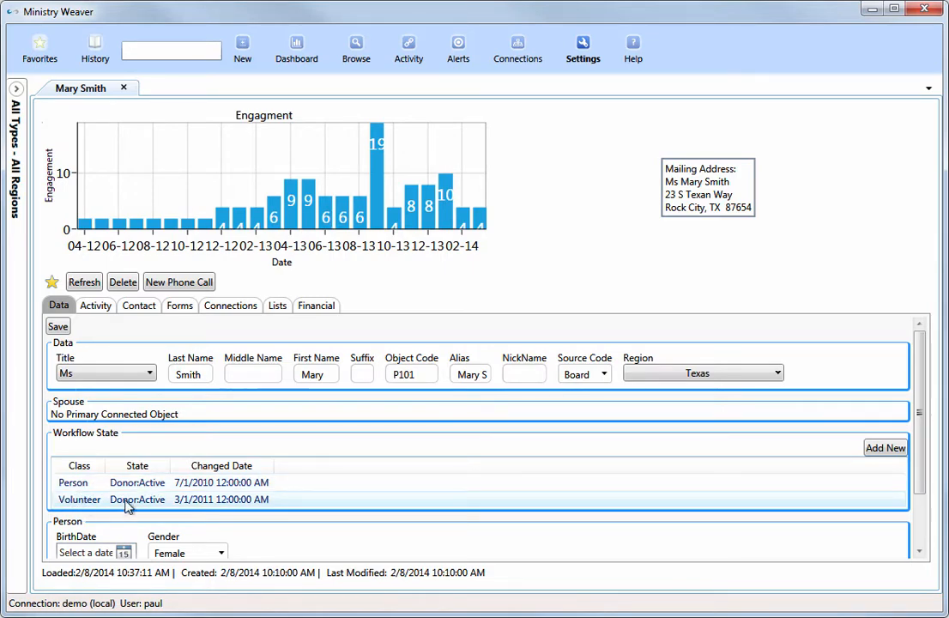
Add the Board type to the person's record with workflow state Donor: Prospect as of 2/8/2014.
left_click(887, 451)
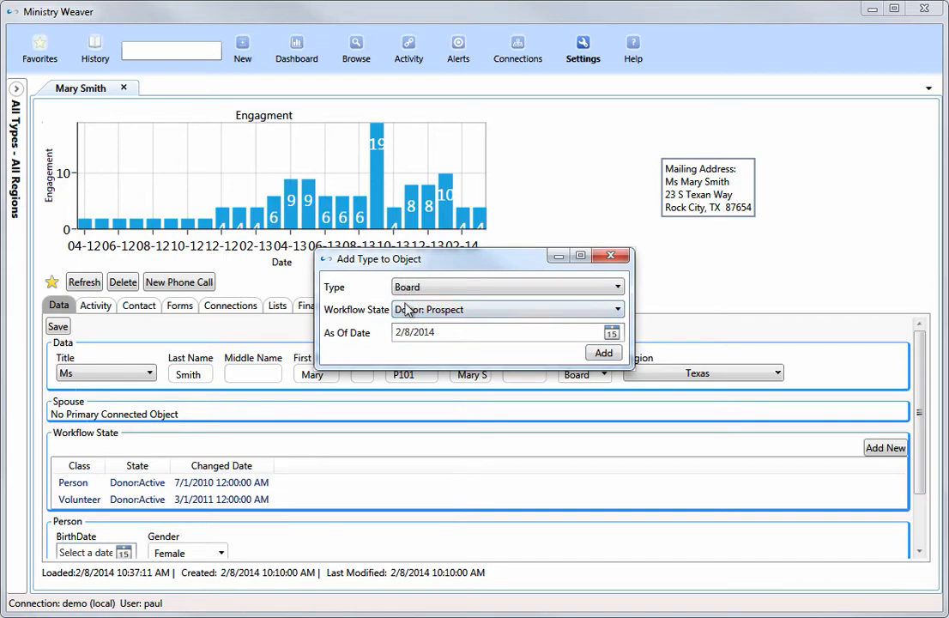
left_click(604, 354)
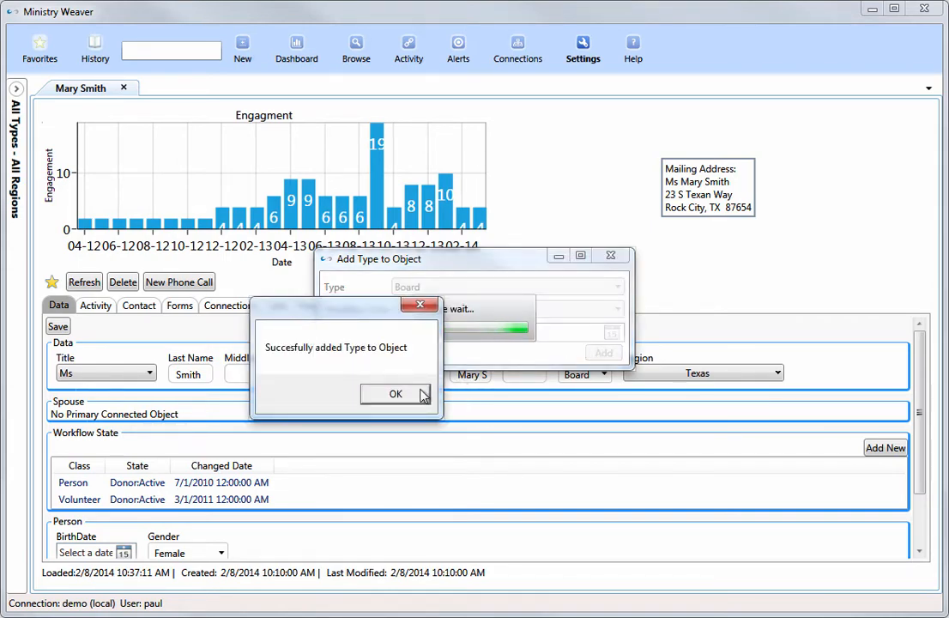
left_click(382, 395)
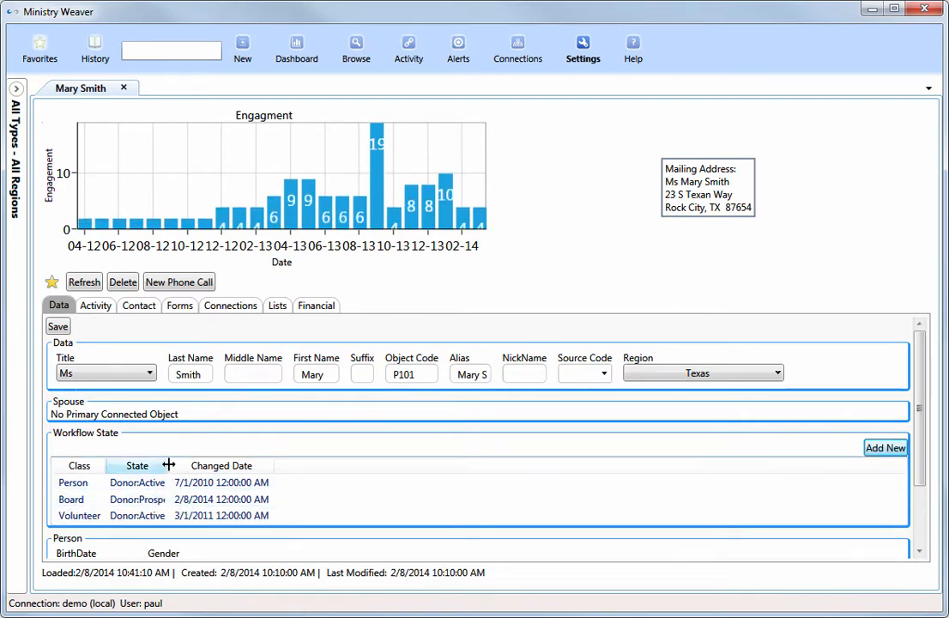
Widen the workflow State column and change the Board entry's status to Active, effective 2/8/2014.
left_click_drag(169, 465, 224, 465)
right_click(180, 507)
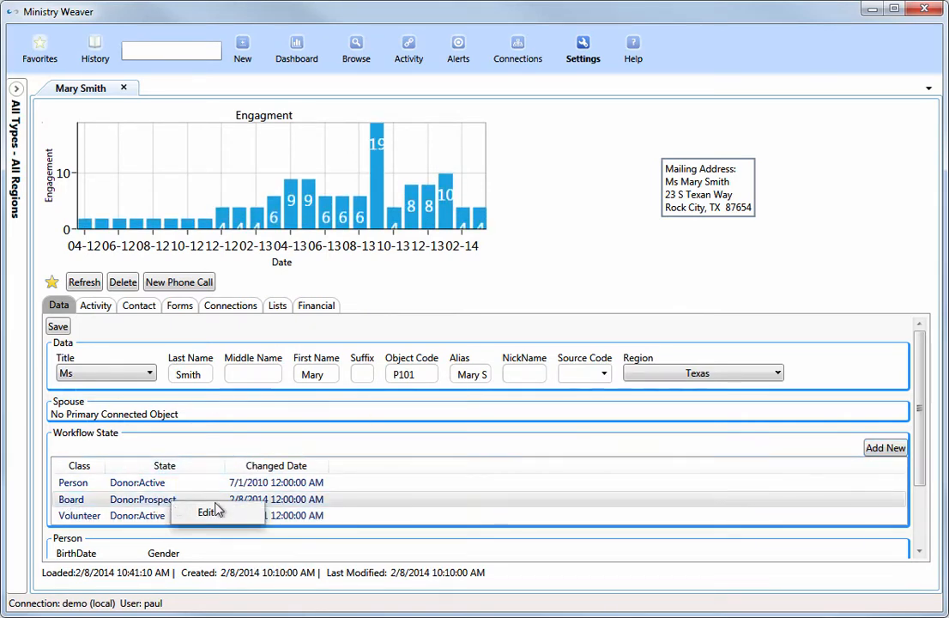
left_click(206, 511)
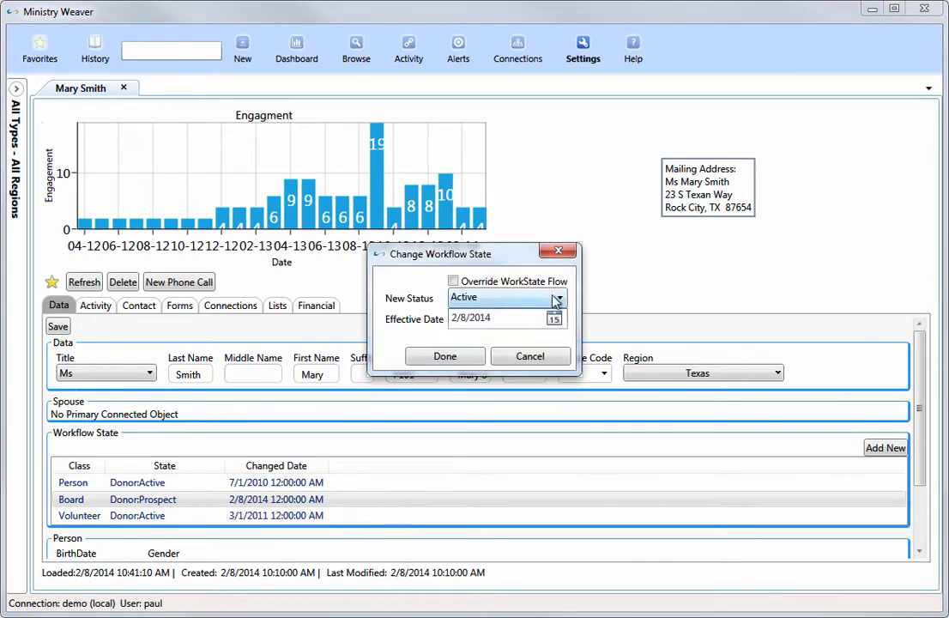
left_click(467, 319)
key("BackSpace")
type("10")
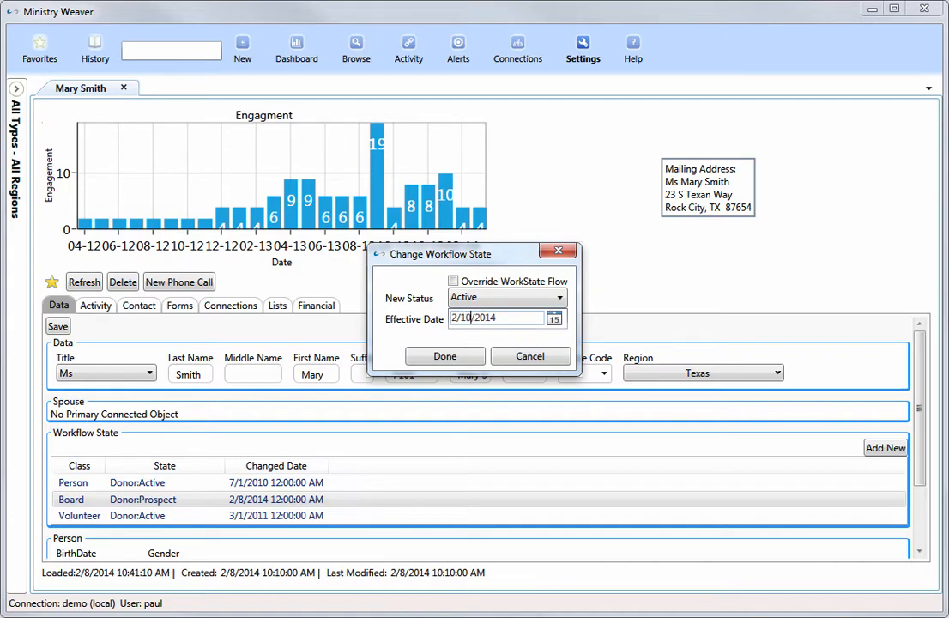
left_click(460, 360)
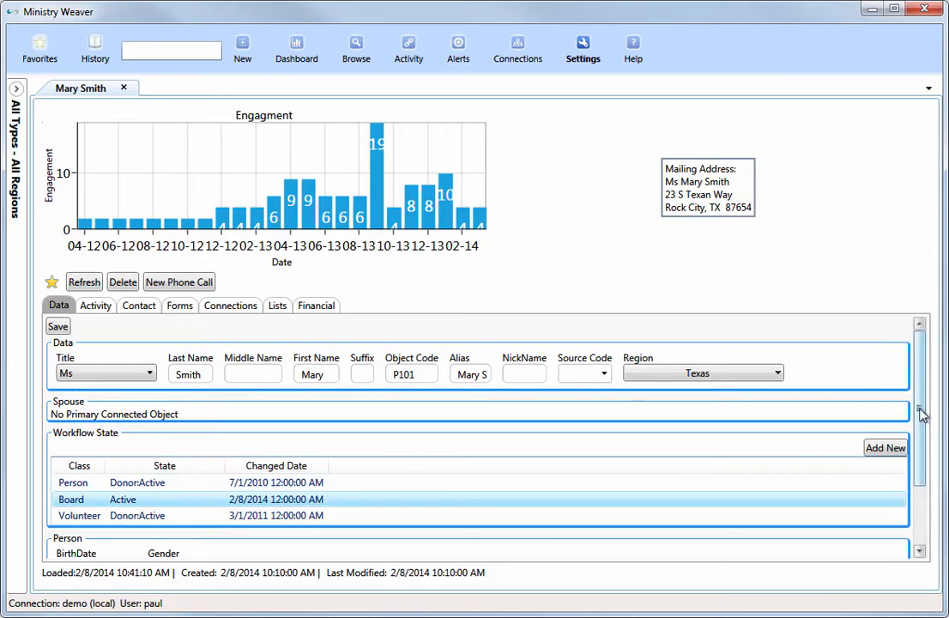
Review the record's Person and Volunteer data sections and its activity log.
left_click_drag(917, 413, 917, 505)
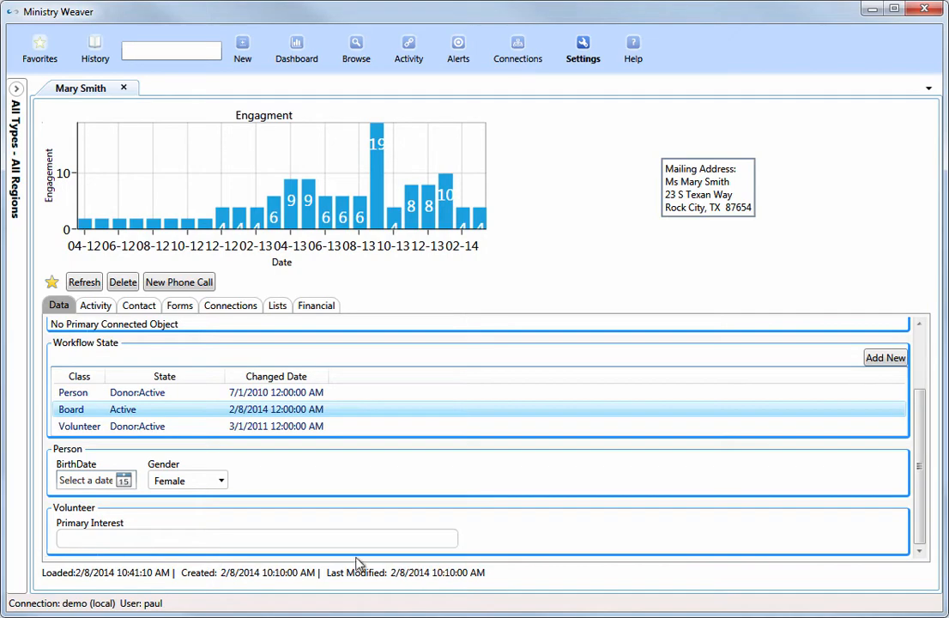
left_click(93, 305)
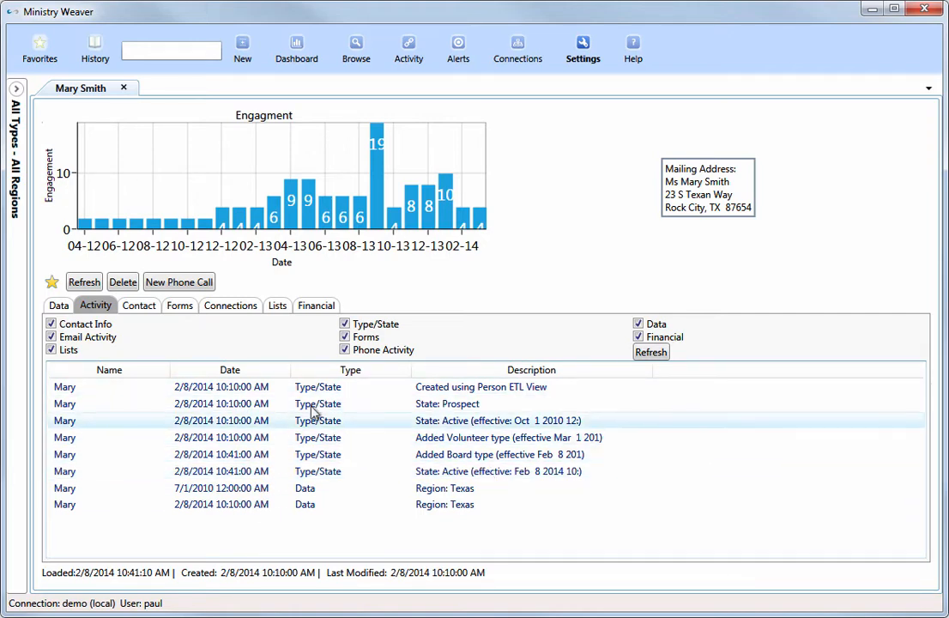
Set the person's preferred contact method to eMail and the contact frequency to Monthly.
left_click(143, 307)
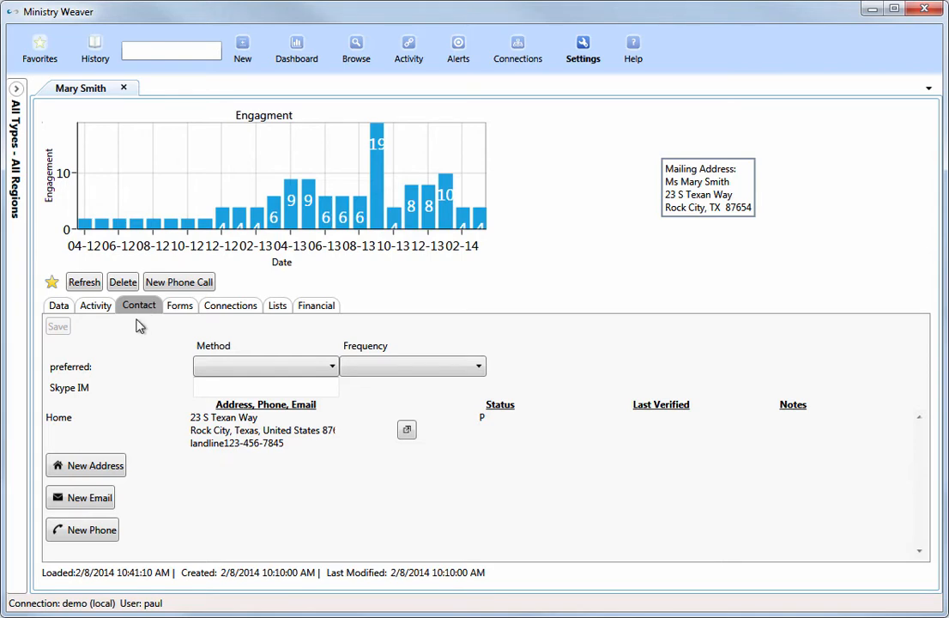
left_click(331, 367)
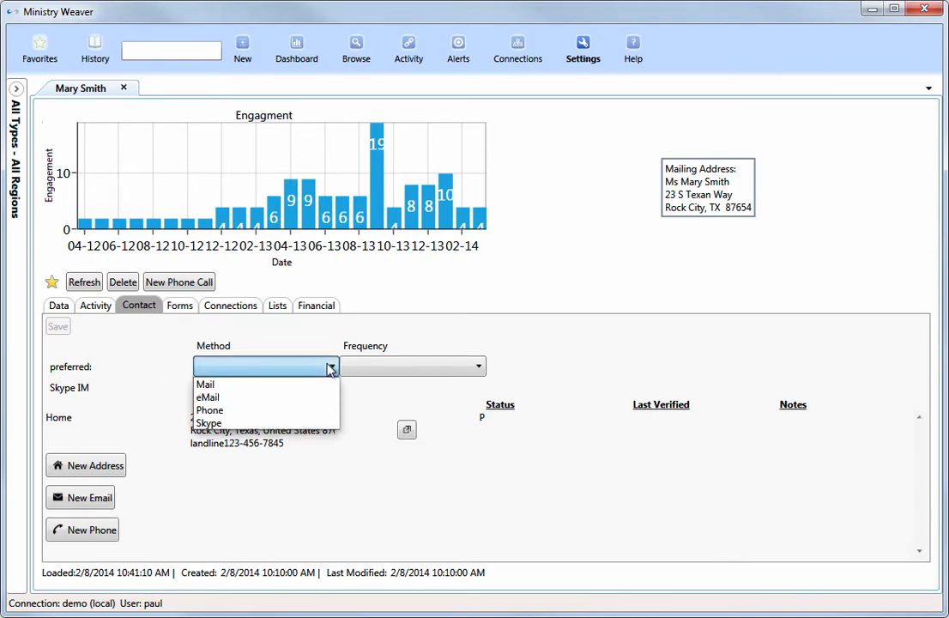
left_click(262, 397)
left_click(438, 370)
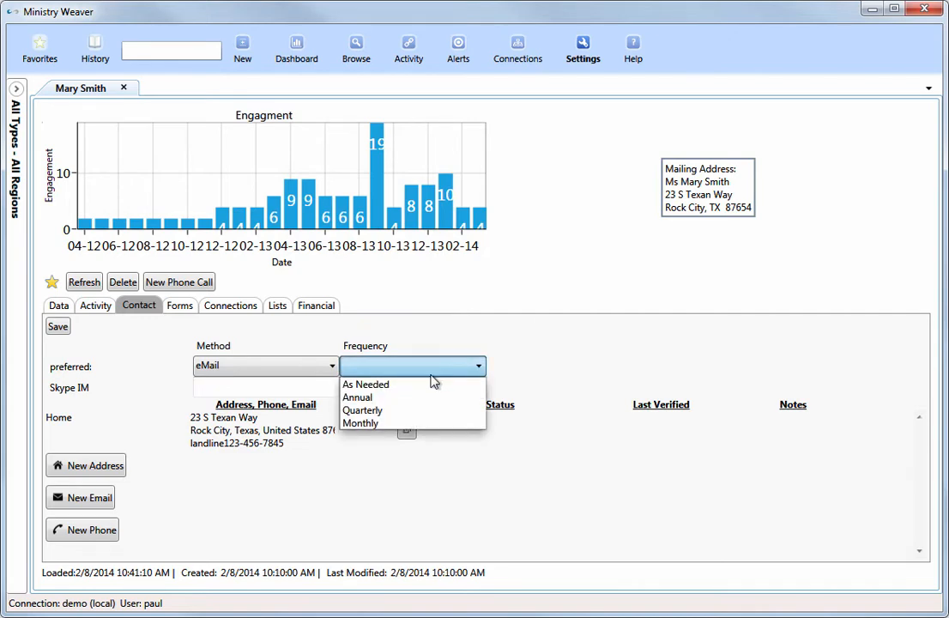
left_click(417, 423)
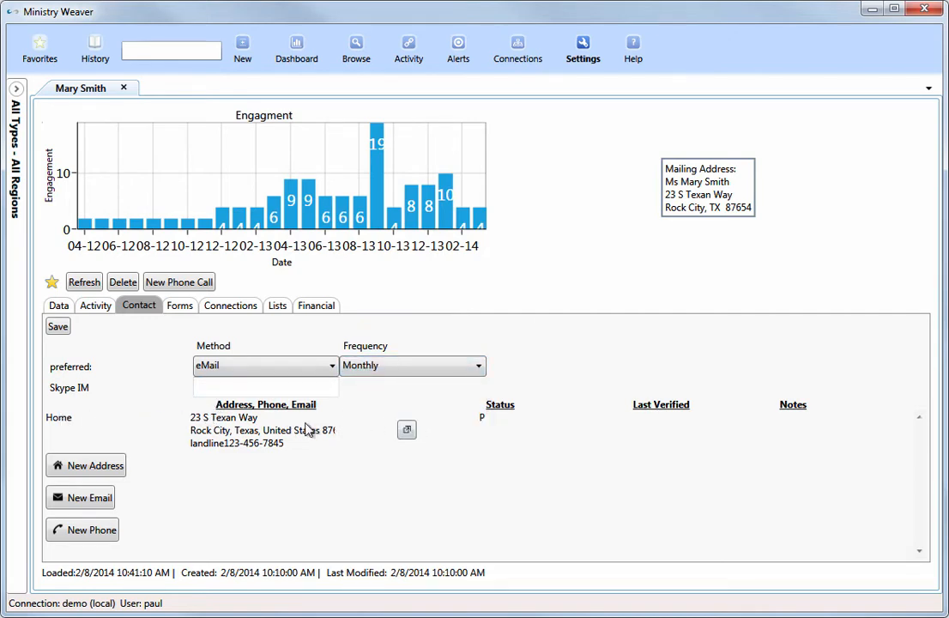
Look over the blank address form and the existing home address details, closing each without changes.
left_click(92, 466)
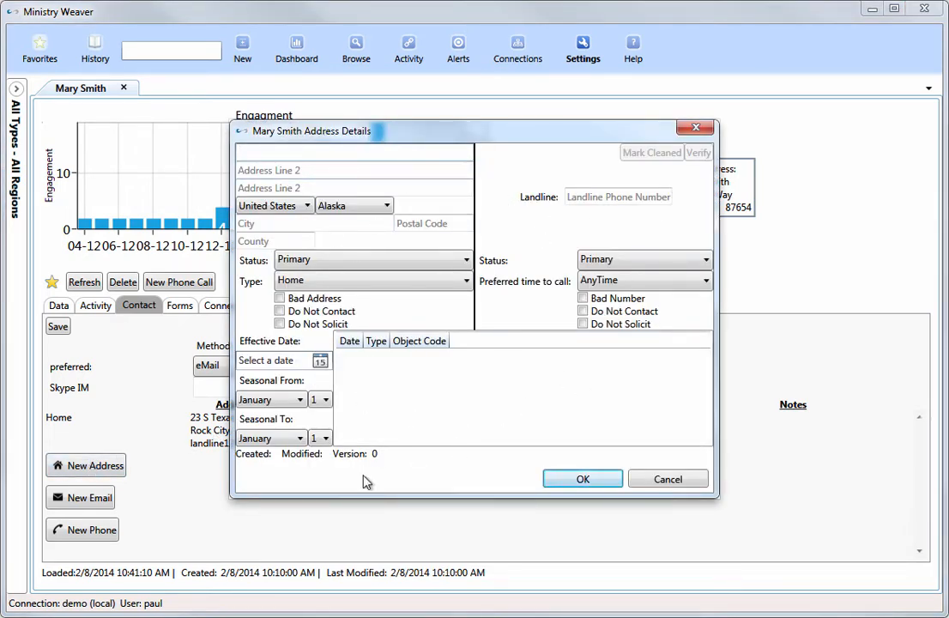
left_click(663, 480)
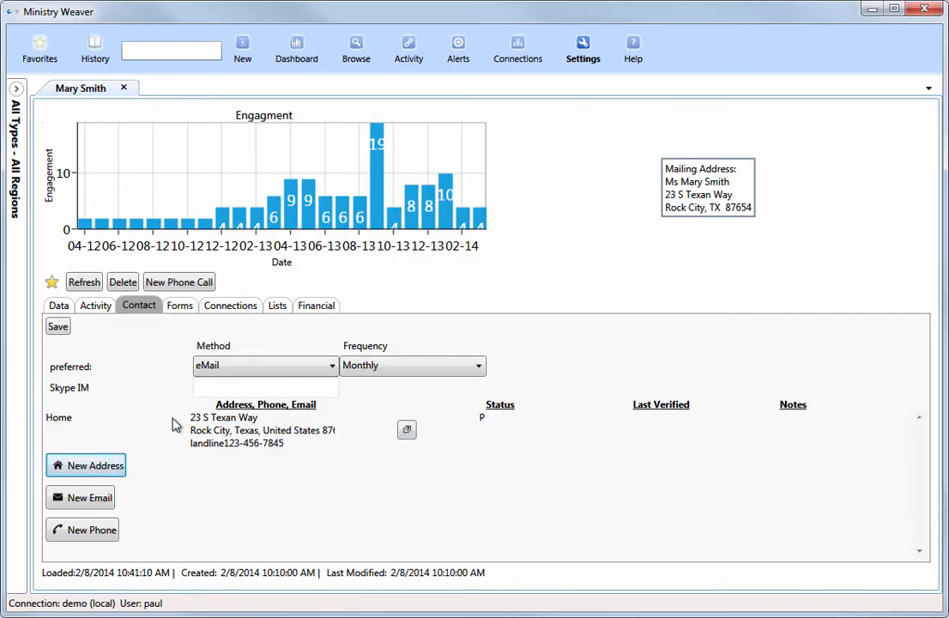
left_click(407, 431)
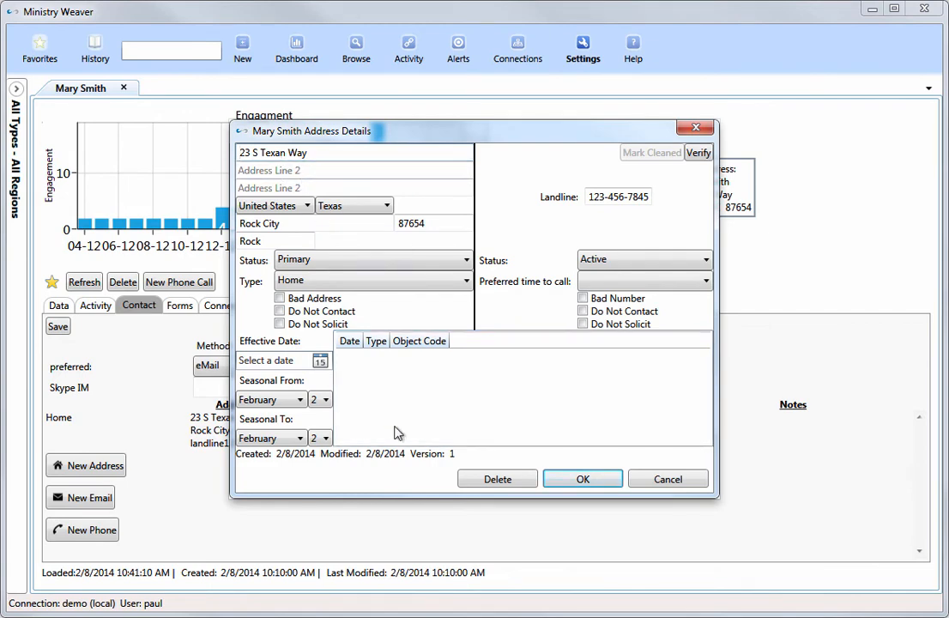
left_click(666, 482)
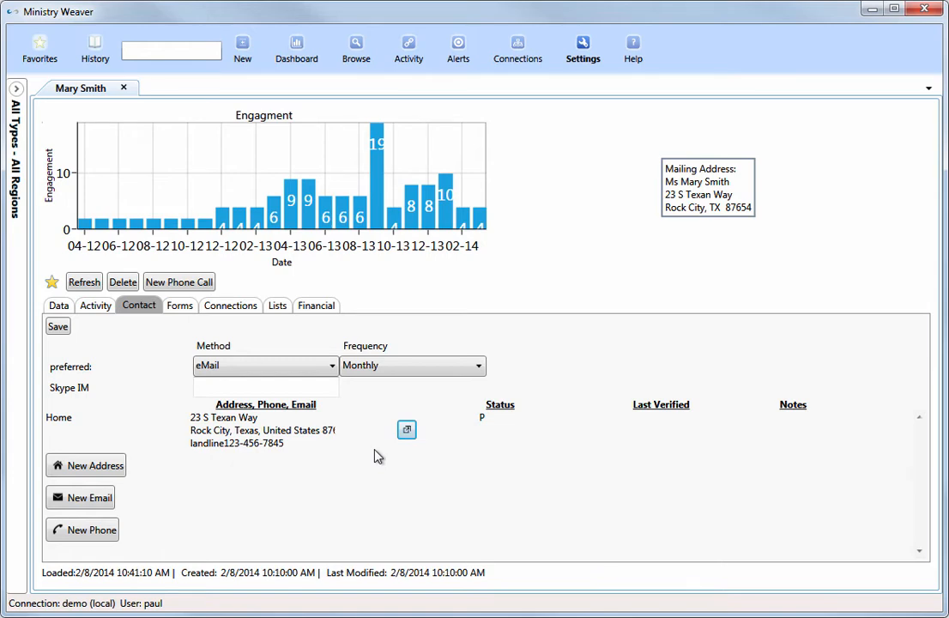
Look over the blank email and phone entry forms, closing each without adding anything.
left_click(83, 500)
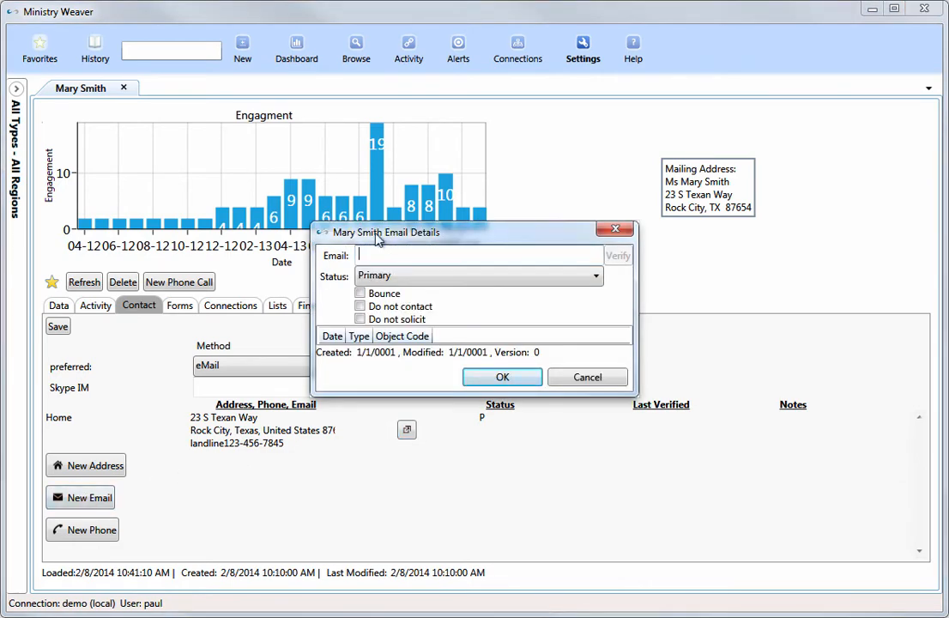
left_click(557, 378)
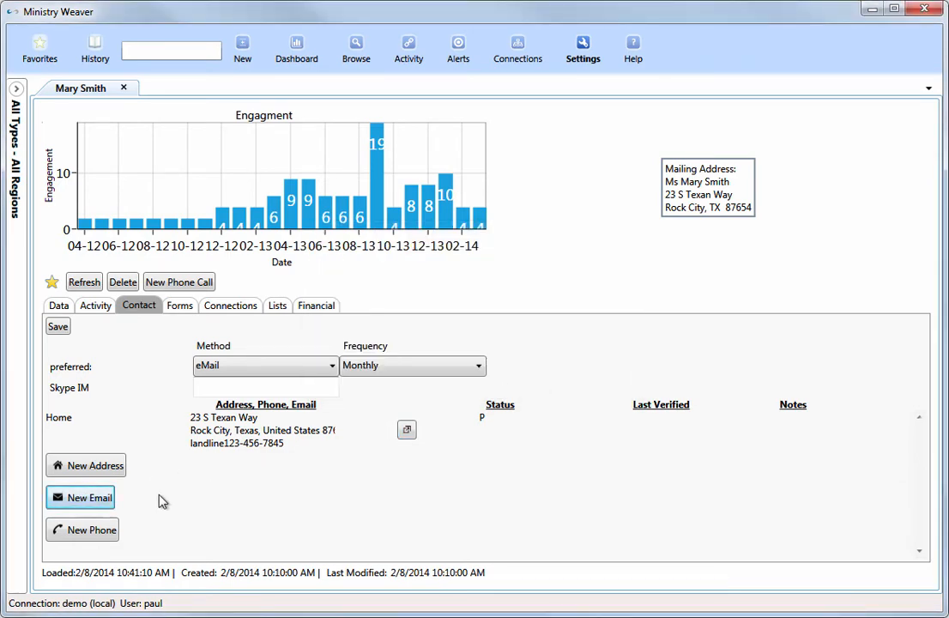
left_click(90, 532)
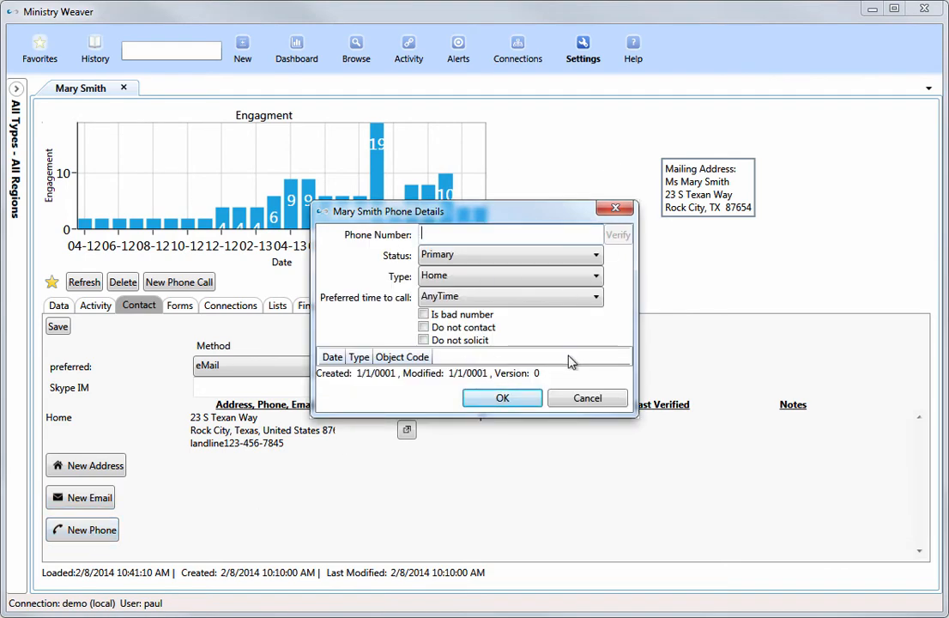
left_click(592, 400)
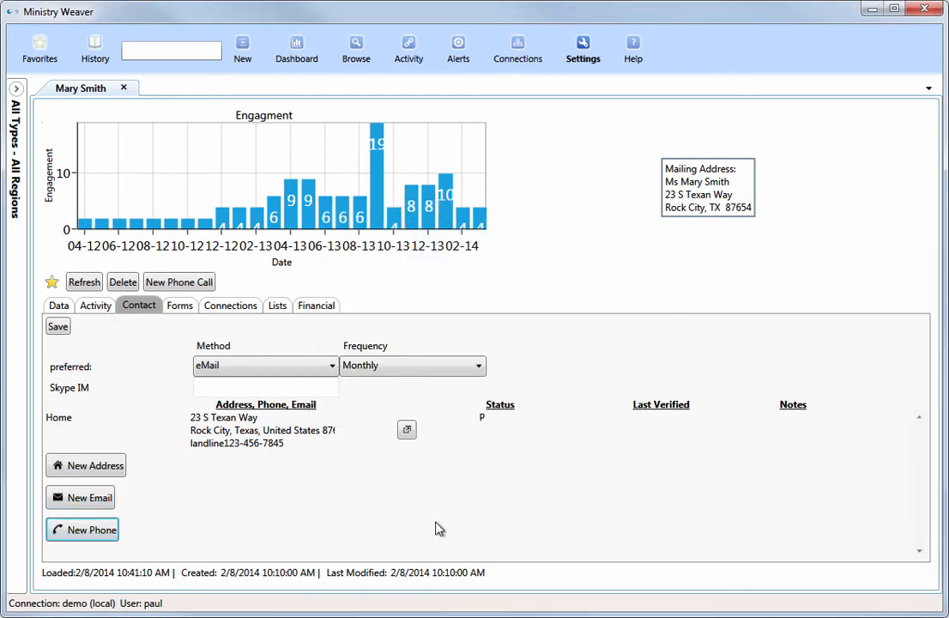
Look at the record's Forms view, revisit its activity log and general data, and return to Forms.
left_click(181, 308)
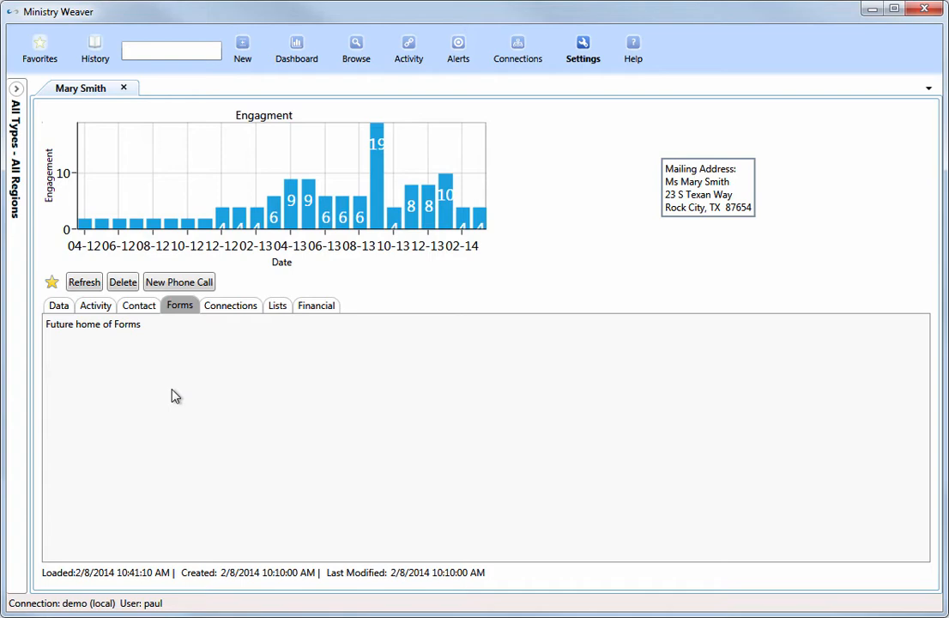
left_click(98, 307)
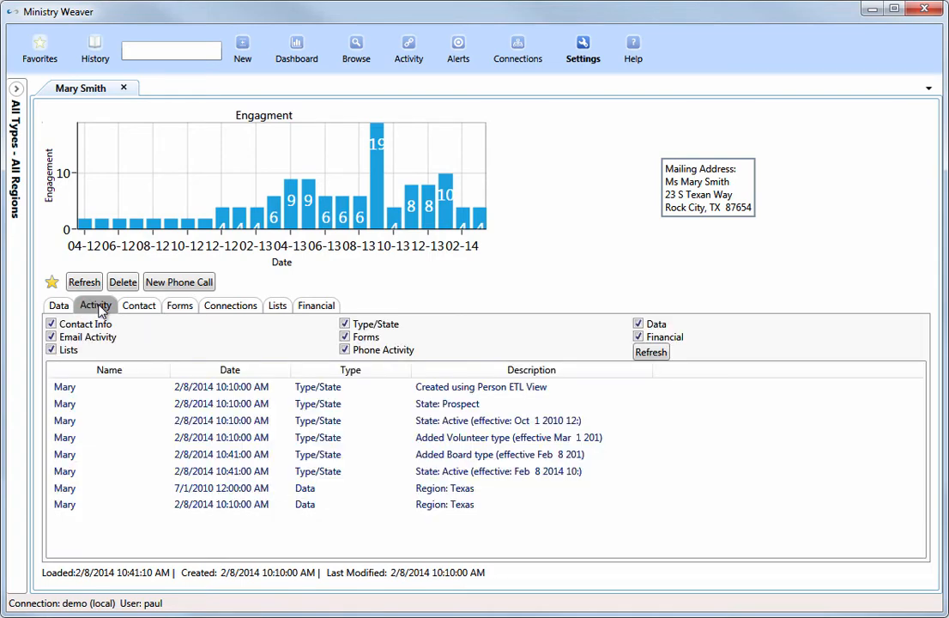
left_click(60, 306)
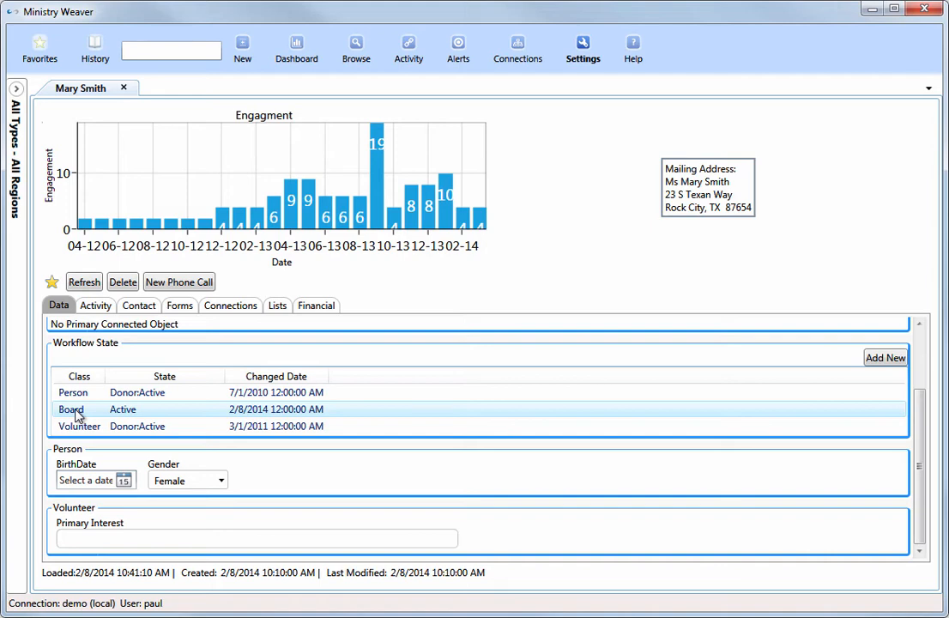
left_click(182, 307)
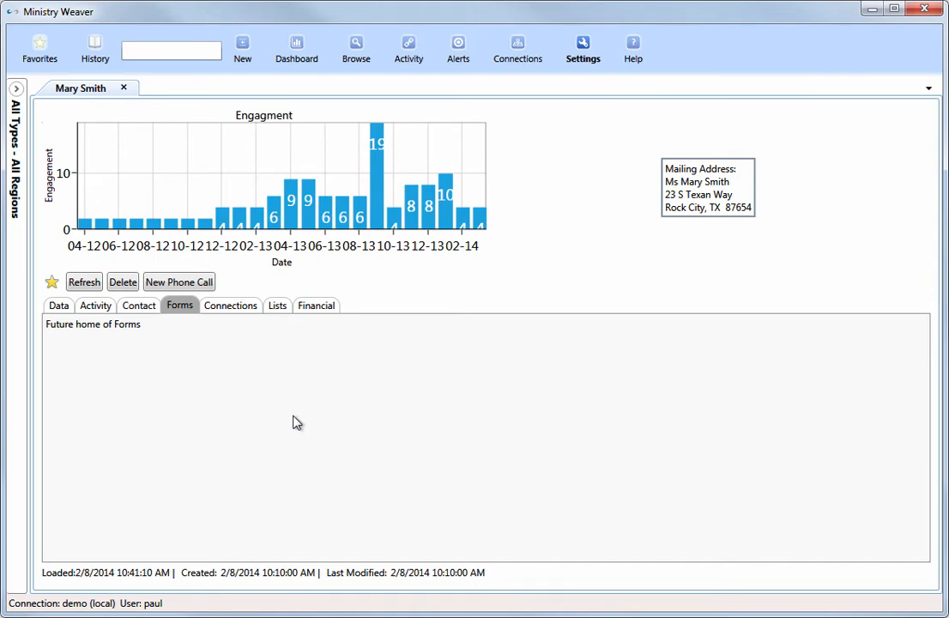
Examine the person's connections by object, including the organizations and the connection types under Raspberry Mountain Chapel.
left_click(232, 306)
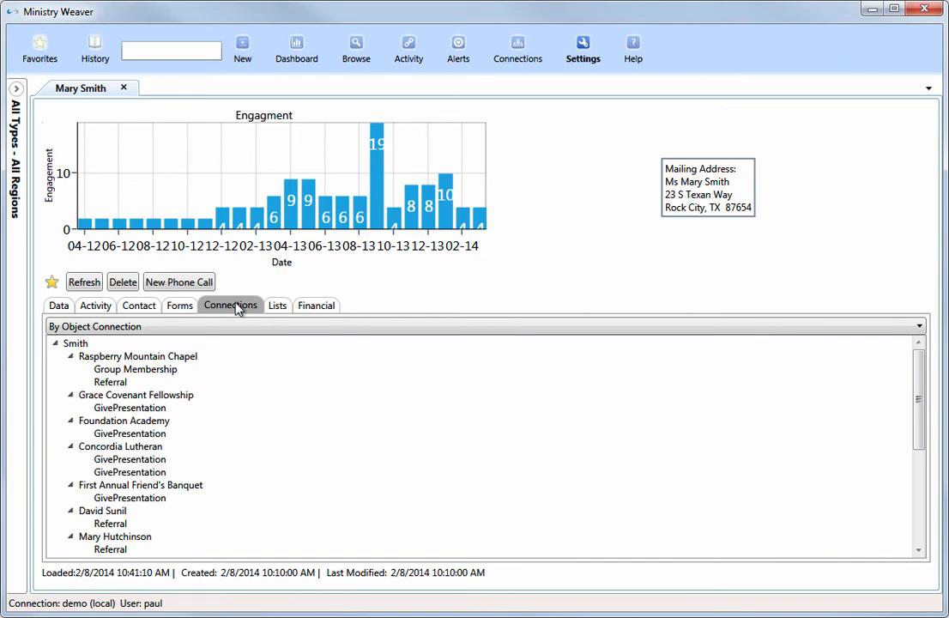
left_click(75, 345)
left_click(93, 358)
left_click(103, 396)
left_click(111, 422)
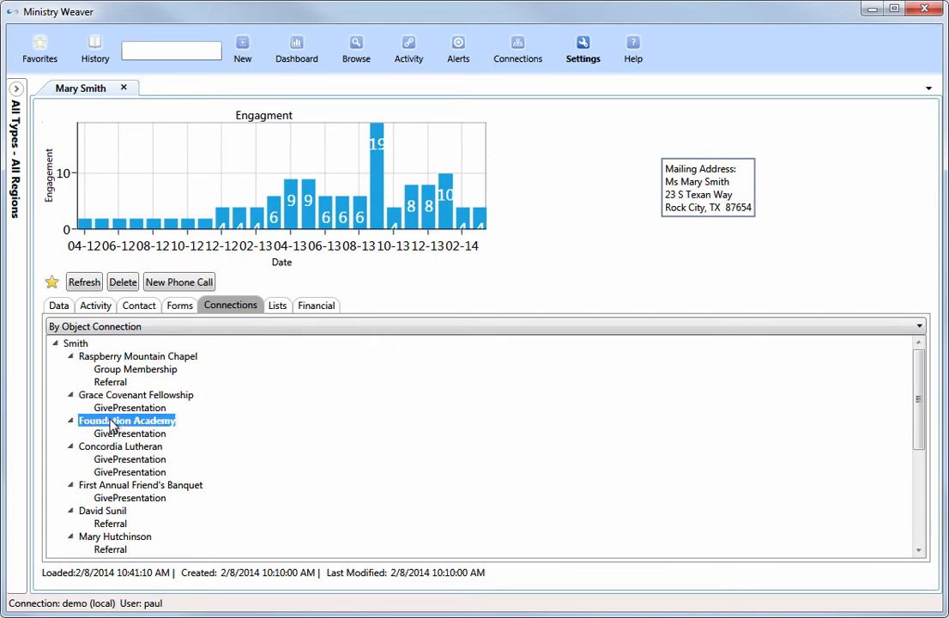
left_click(97, 371)
left_click(112, 383)
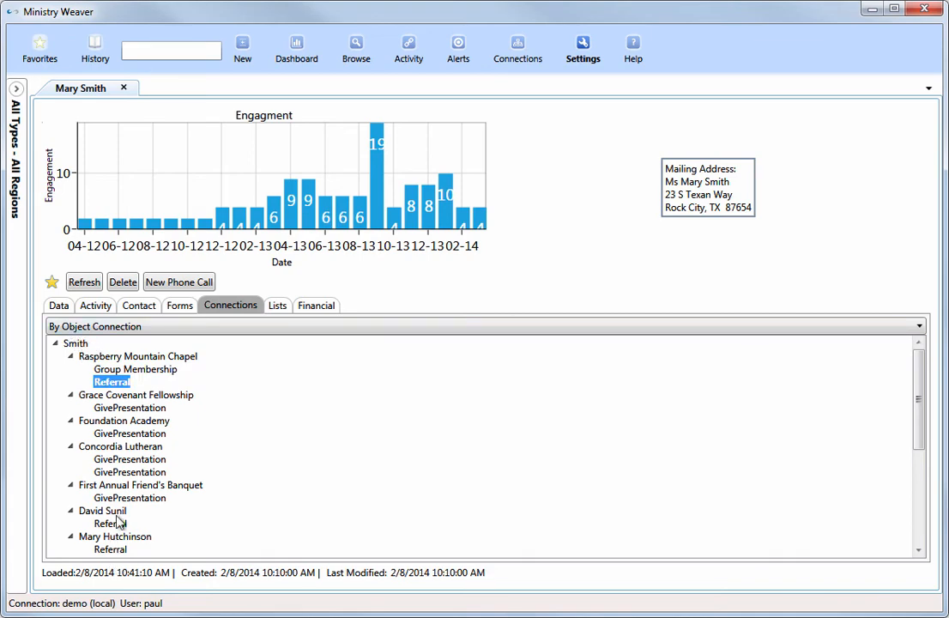
Group the person's connections by connection type and examine the Referral and GivePresentation groups.
left_click(124, 330)
left_click(131, 356)
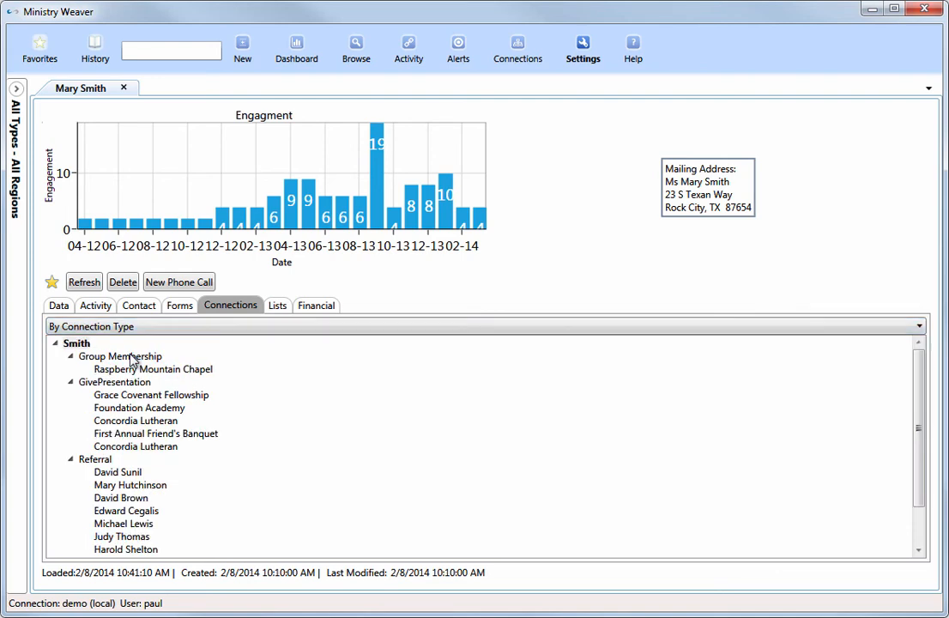
left_click(95, 460)
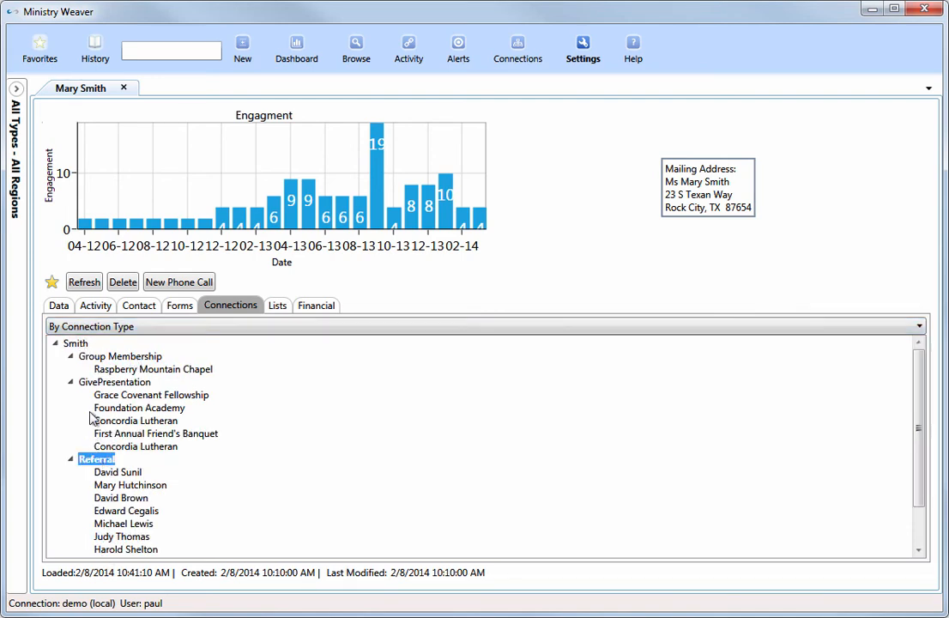
left_click(101, 382)
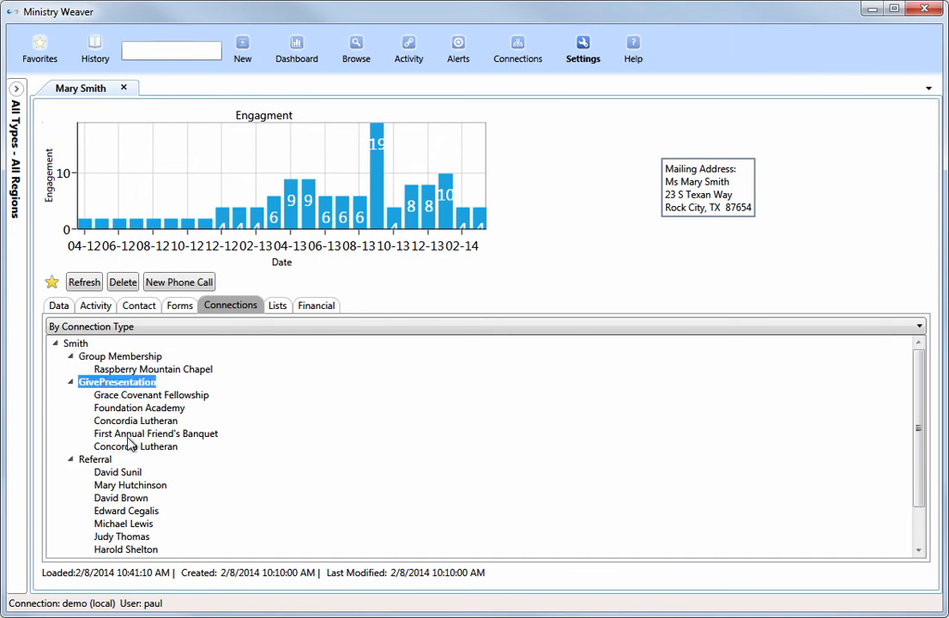
Look at the record's Lists and Financial views.
left_click(288, 308)
left_click(311, 309)
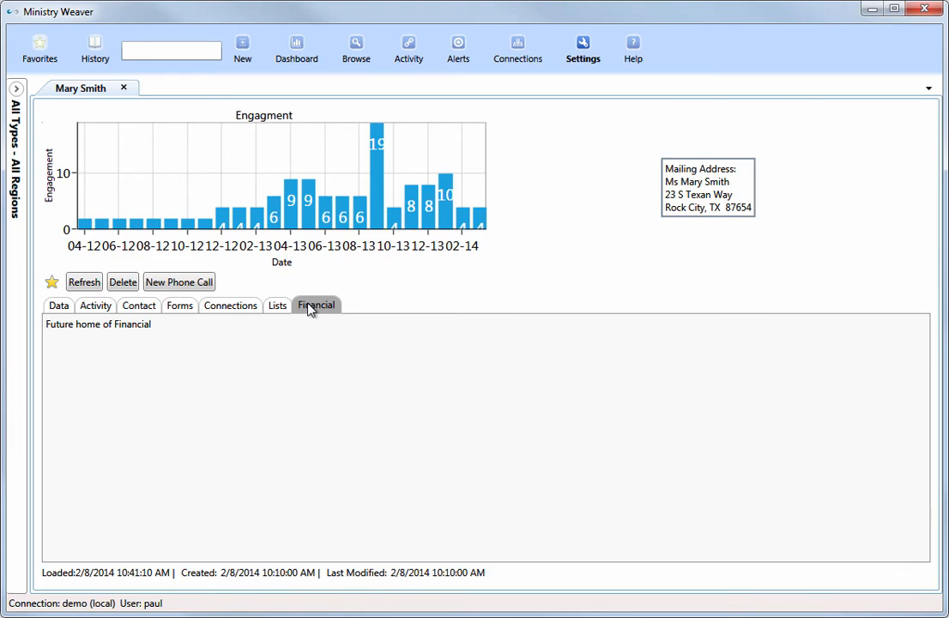
Remove the person's record from the favorites and check the favorites list.
left_click(50, 282)
left_click(41, 48)
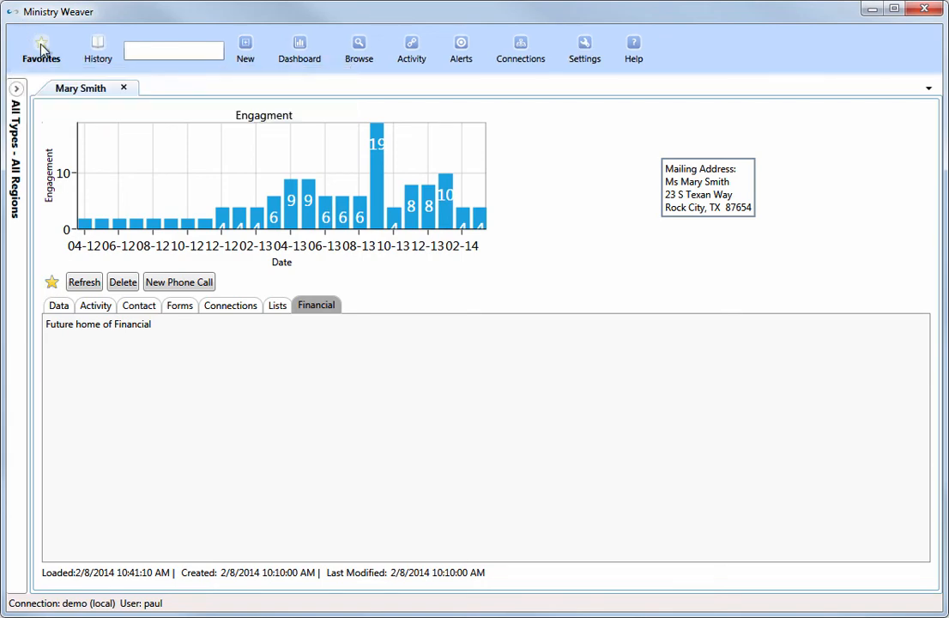
left_click(41, 47)
left_click(52, 281)
left_click(41, 49)
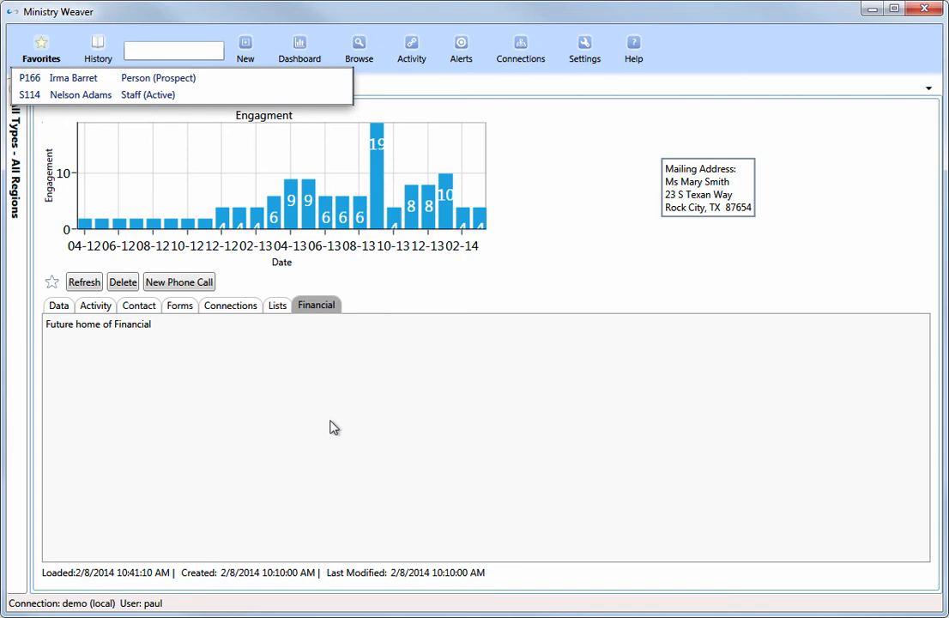
Show the Object Counts dashboard for the Volunteer type in all regions, extending the time range to 38 months.
left_click(299, 50)
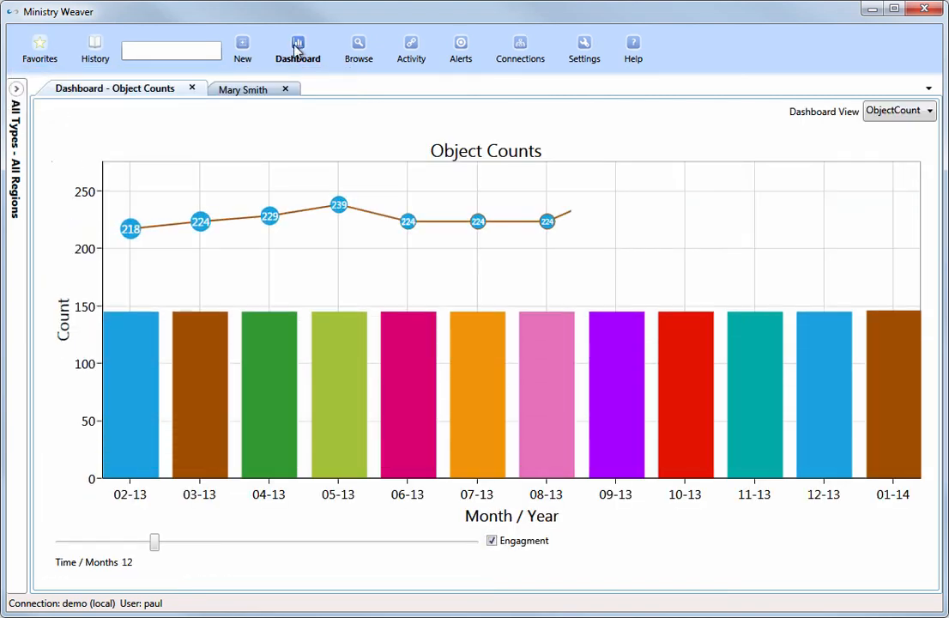
left_click(16, 90)
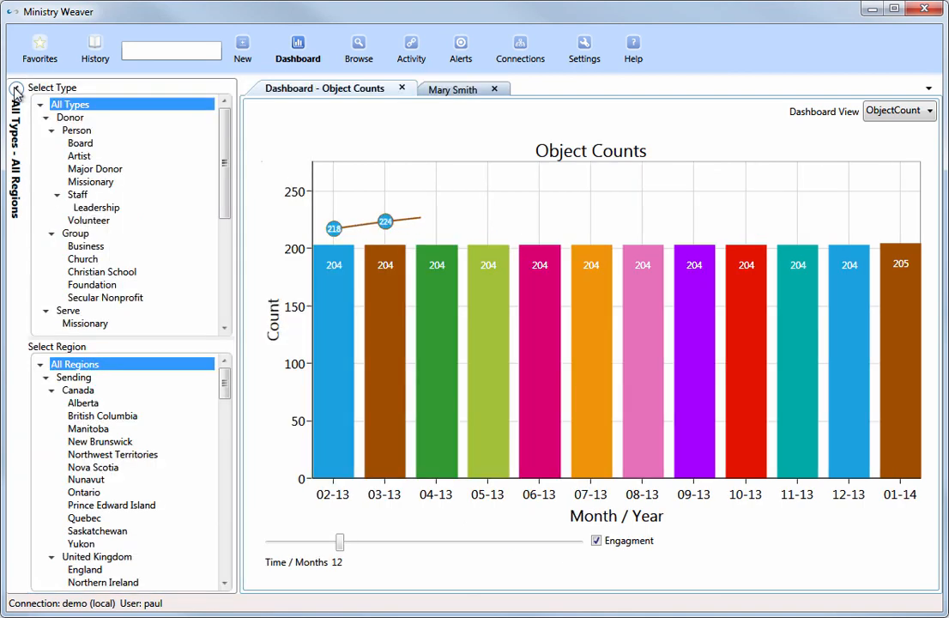
left_click(100, 225)
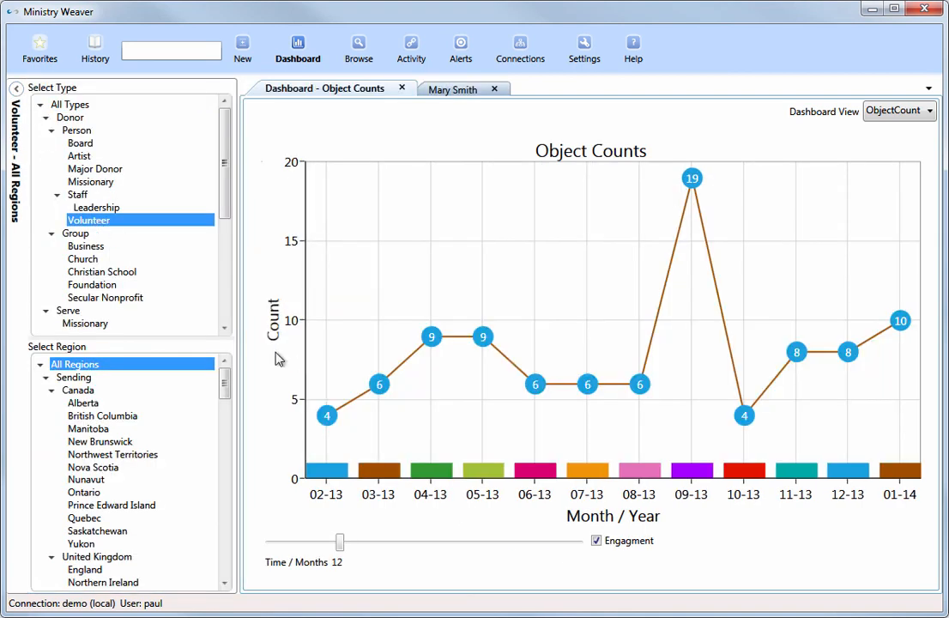
left_click_drag(340, 544, 513, 549)
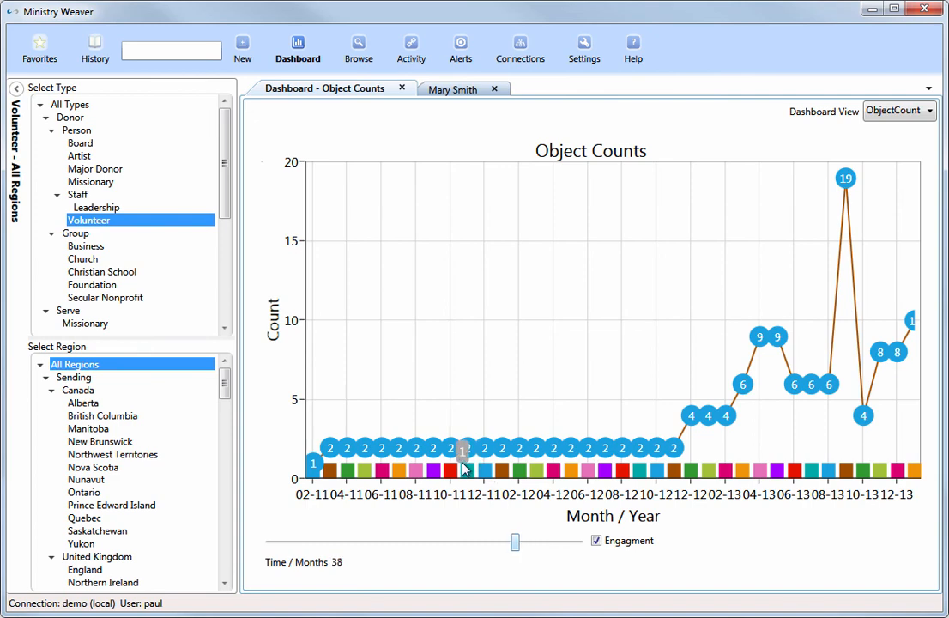